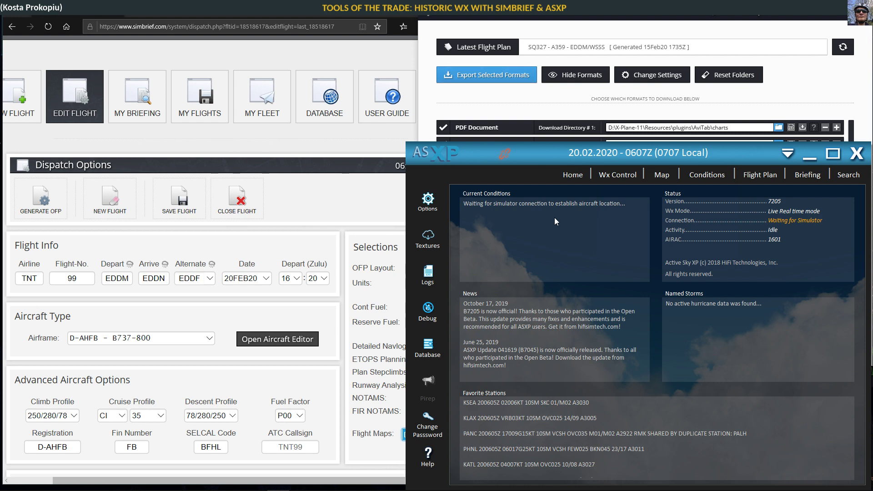
Step: From Wx Control, switch Active Sky XP's weather mode to Historical Weather
{"action": "left_click", "coordinate": [614, 178]}
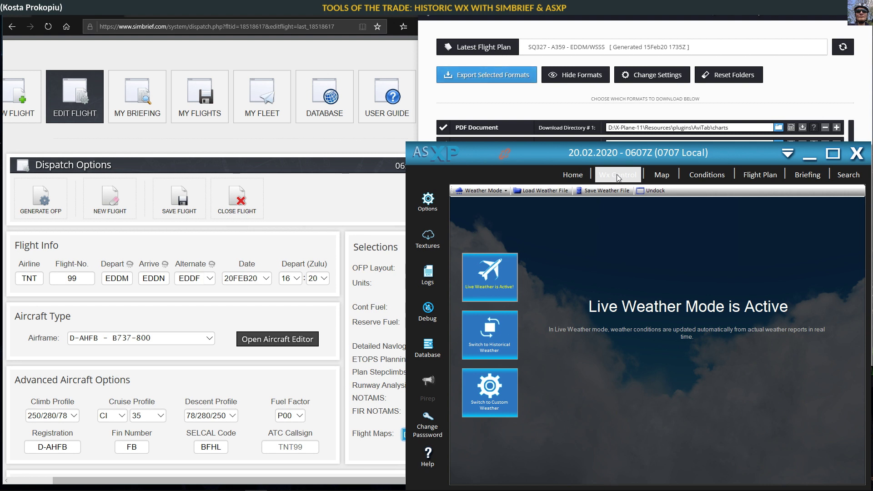
{"action": "left_click", "coordinate": [501, 192]}
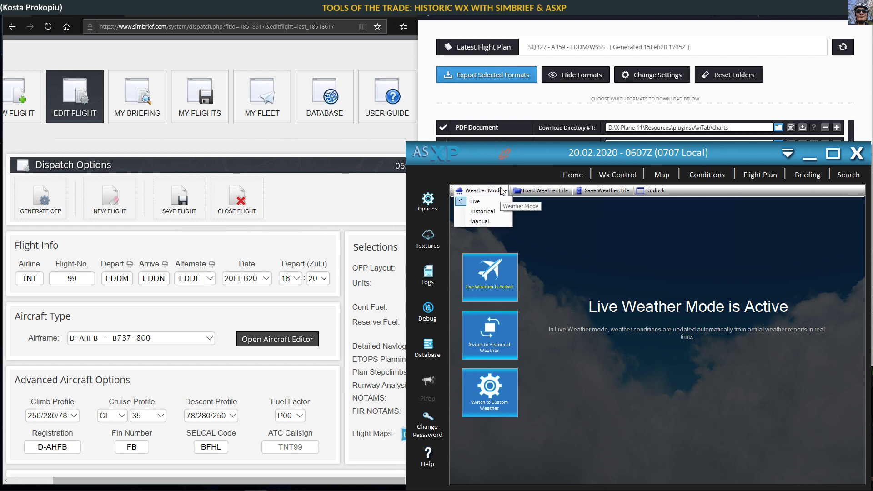
{"action": "left_click", "coordinate": [501, 192]}
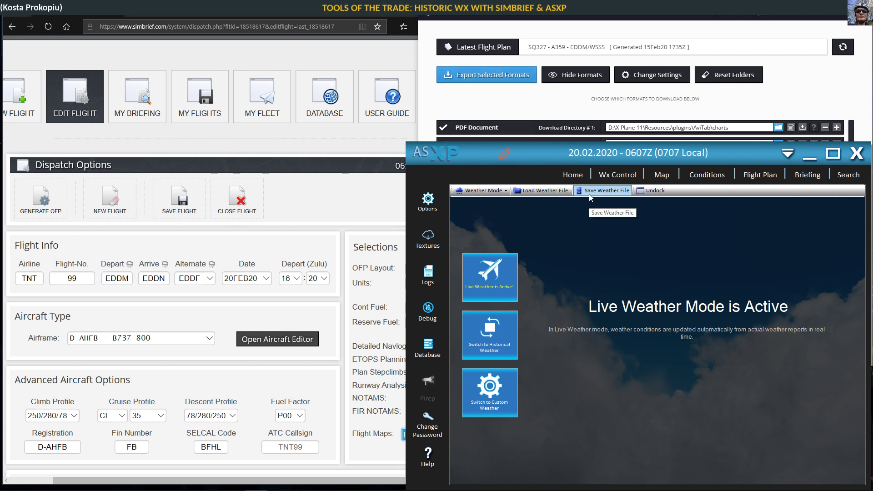
{"action": "left_click", "coordinate": [496, 341]}
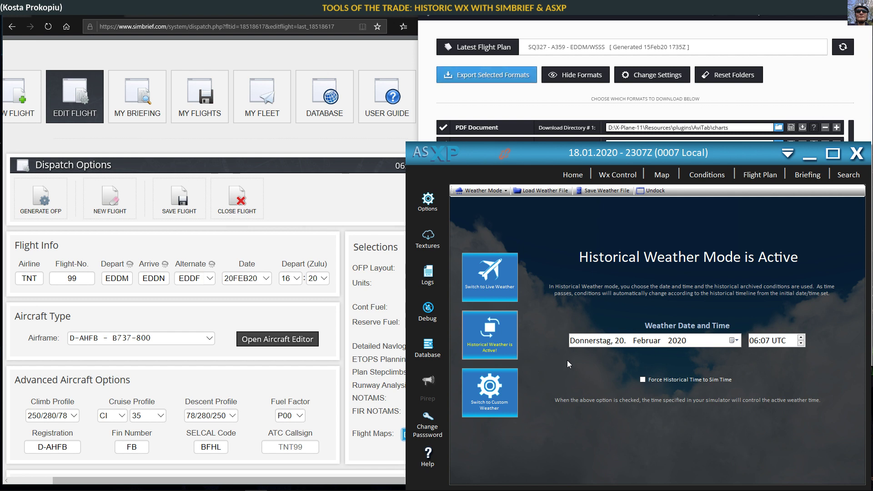
Step: Set the historical weather date to 17 January 2020 in the calendar and select the hour field
{"action": "left_click", "coordinate": [738, 341]}
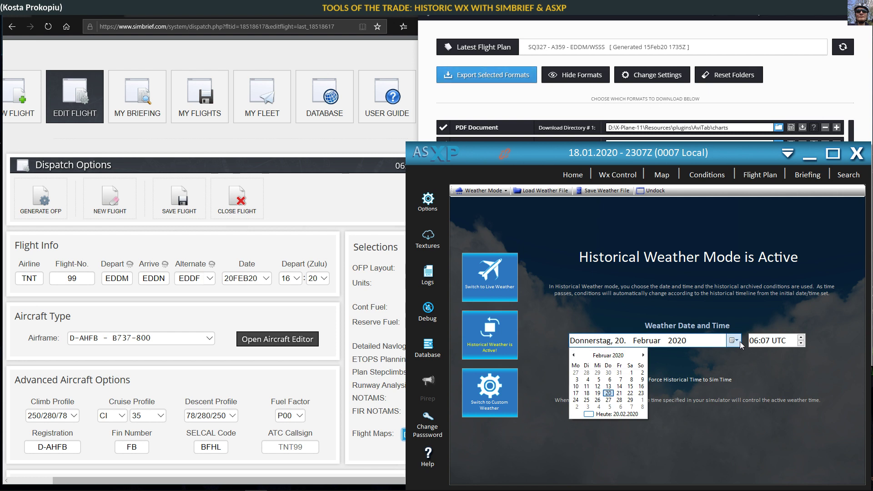
{"action": "left_click", "coordinate": [574, 355]}
{"action": "left_click", "coordinate": [620, 386]}
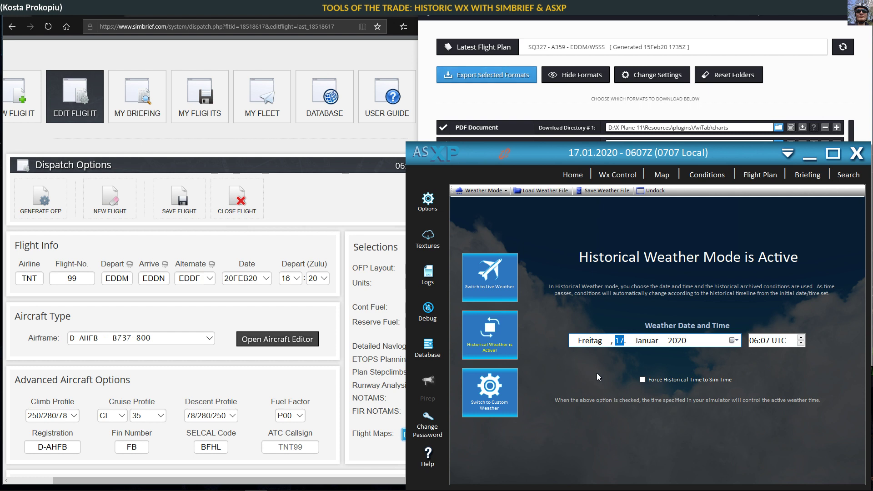
{"action": "left_click", "coordinate": [754, 341]}
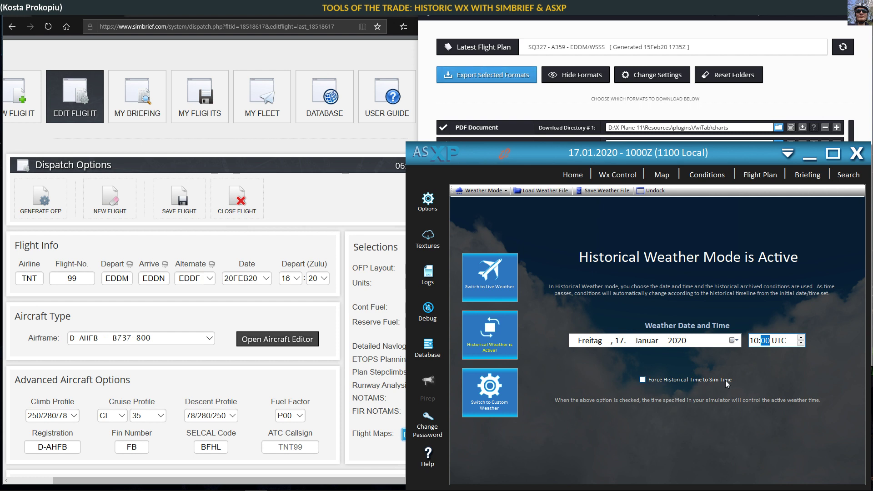
Step: Tick Force Historical Time to Sim Time so the weather time becomes 10:00 UTC
{"action": "left_click", "coordinate": [643, 380]}
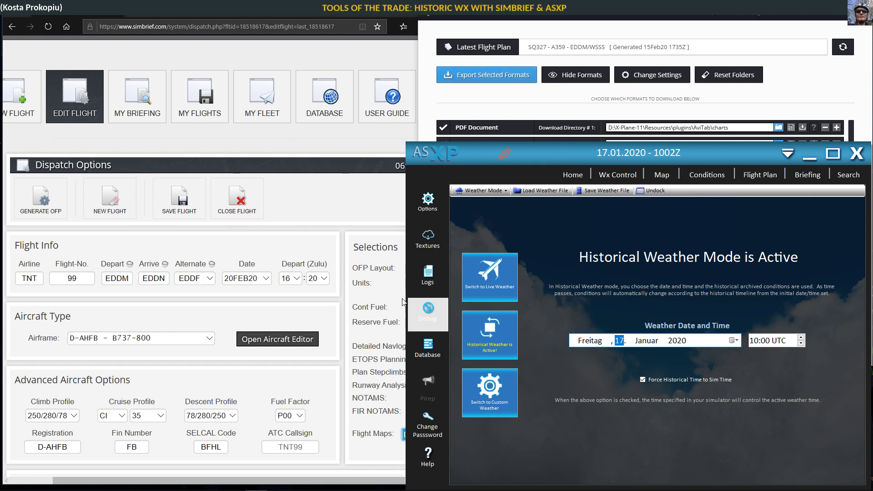
Step: Bring the SimBrief flight editor window in front of Active Sky XP
{"action": "left_click", "coordinate": [230, 17]}
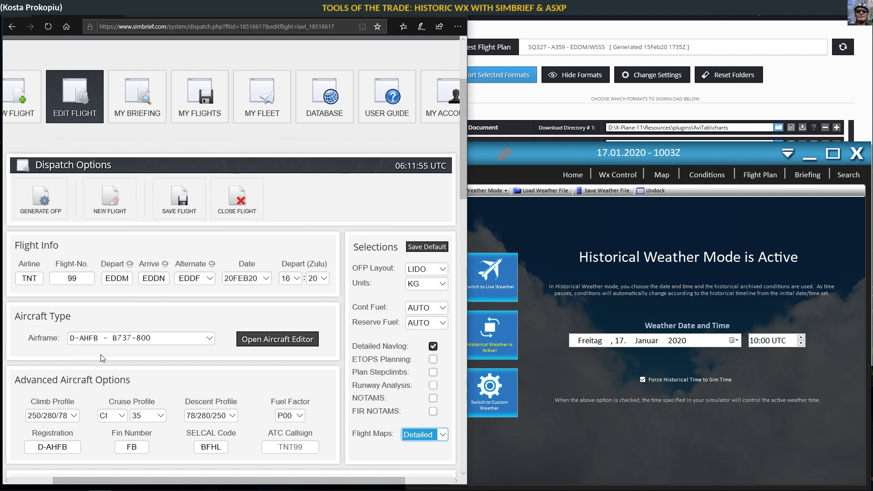
Step: Set the SimBrief flight date to 17JAN20
{"action": "left_click", "coordinate": [241, 283]}
{"action": "left_click", "coordinate": [265, 280]}
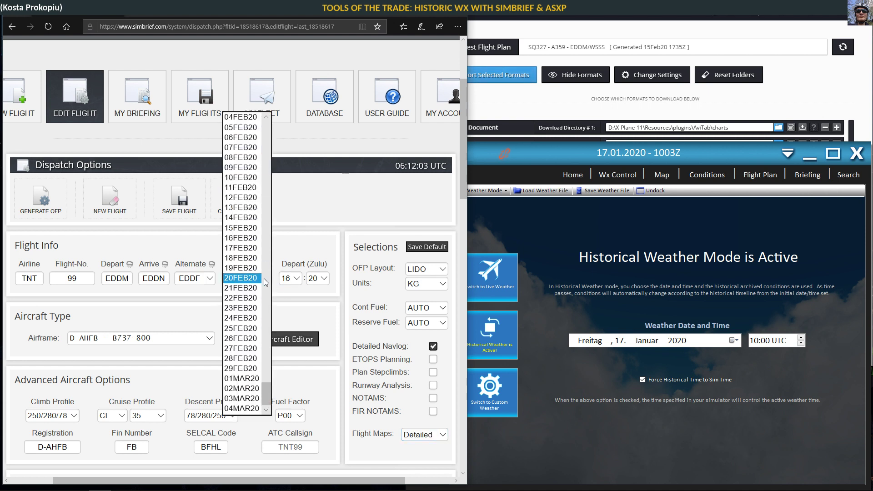
{"action": "scroll", "coordinate": [252, 282], "scroll_direction": "up", "scroll_amount": 15}
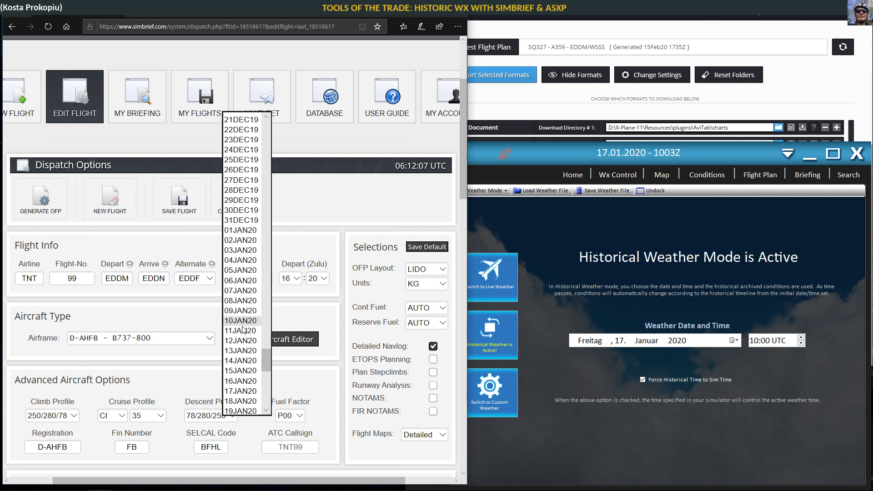
{"action": "scroll", "coordinate": [240, 351], "scroll_direction": "down", "scroll_amount": 2}
{"action": "left_click", "coordinate": [238, 351]}
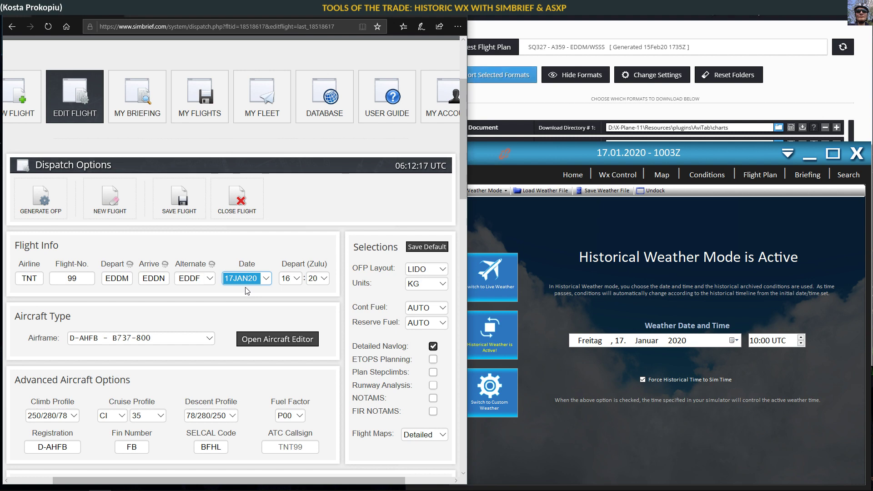
{"action": "left_click", "coordinate": [267, 279]}
{"action": "left_click_drag", "start_coordinate": [266, 372], "coordinate": [263, 125]}
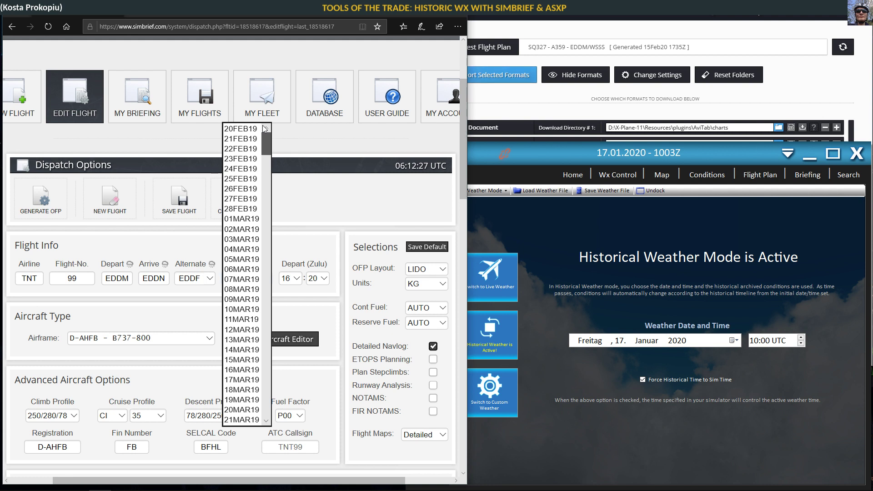
{"action": "left_click_drag", "start_coordinate": [263, 124], "coordinate": [266, 380]}
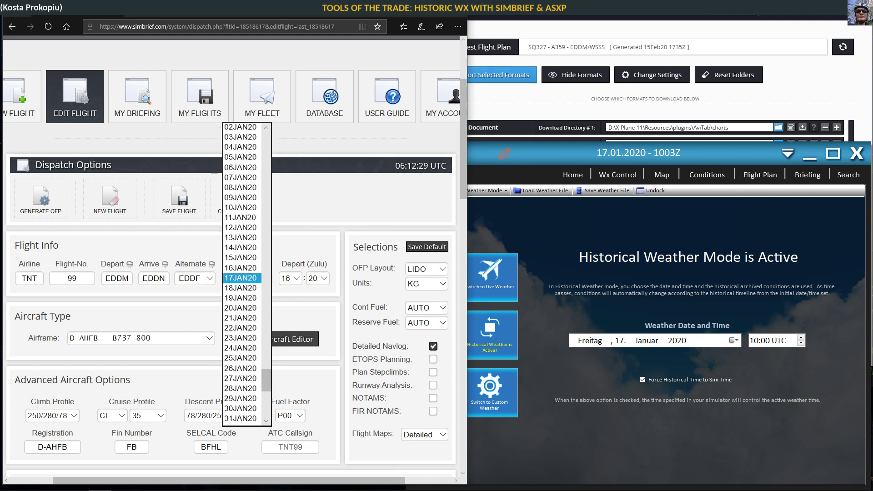
{"action": "left_click", "coordinate": [242, 279]}
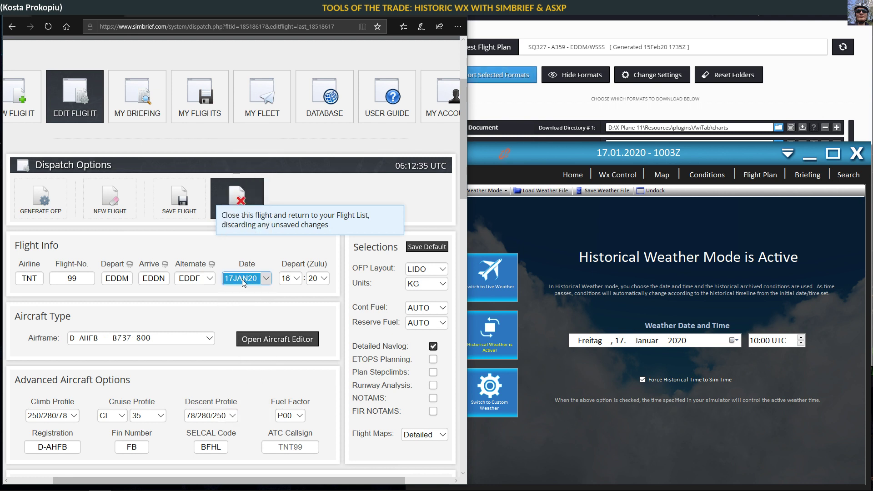
Step: Set the Zulu departure time to 10:00
{"action": "left_click", "coordinate": [293, 281]}
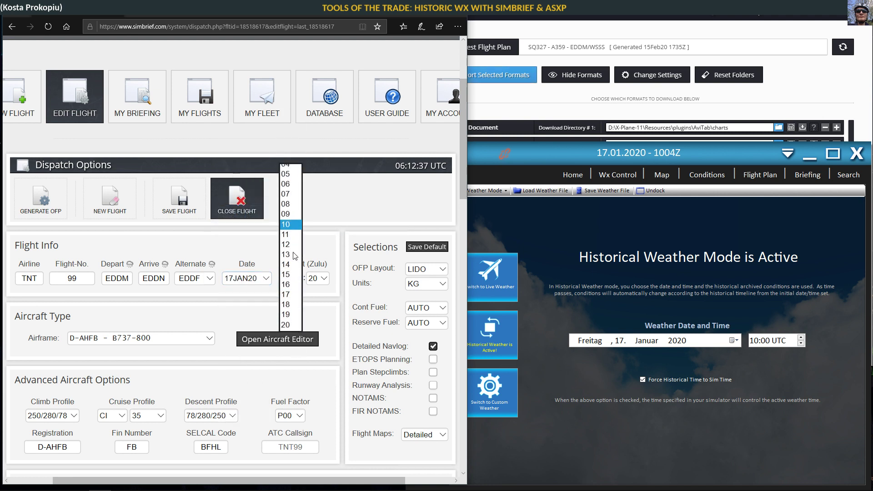
{"action": "left_click", "coordinate": [287, 218]}
{"action": "left_click", "coordinate": [322, 280]}
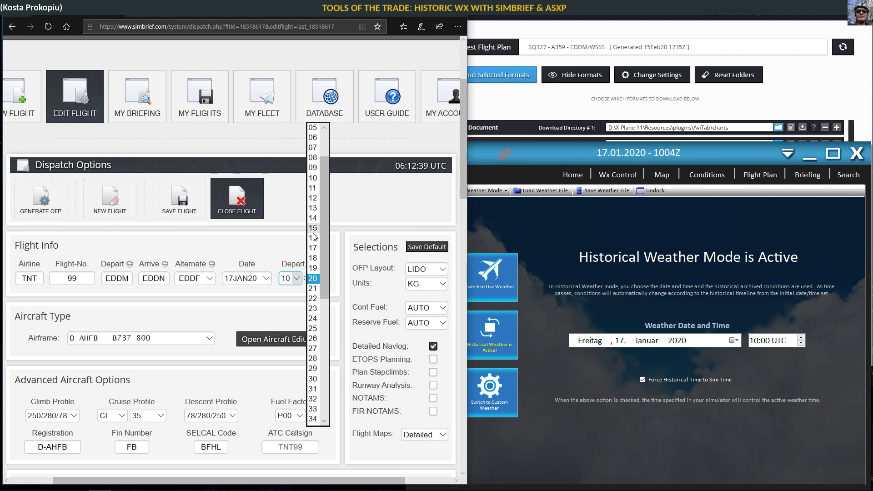
{"action": "scroll", "coordinate": [314, 218], "scroll_direction": "up", "scroll_amount": 2}
{"action": "left_click", "coordinate": [318, 129]}
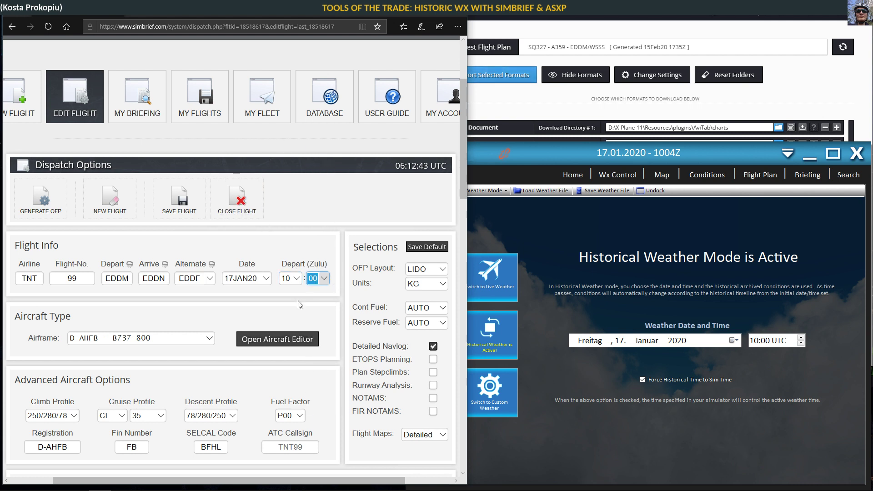
Step: Re-check the route, apply the suggested INPU2N INPUD Y102 UPALA, then bring SimBrief Downloader forward
{"action": "scroll", "coordinate": [334, 391], "scroll_direction": "down", "scroll_amount": 6}
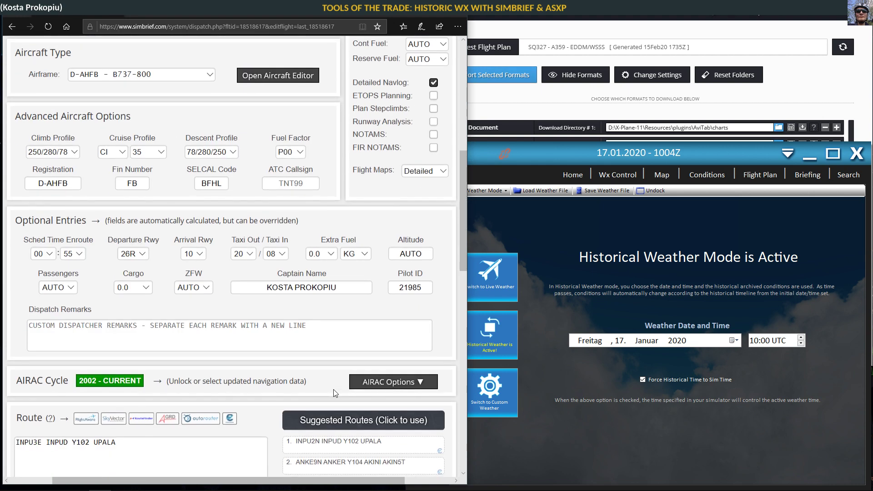
{"action": "scroll", "coordinate": [296, 389], "scroll_direction": "down", "scroll_amount": 4}
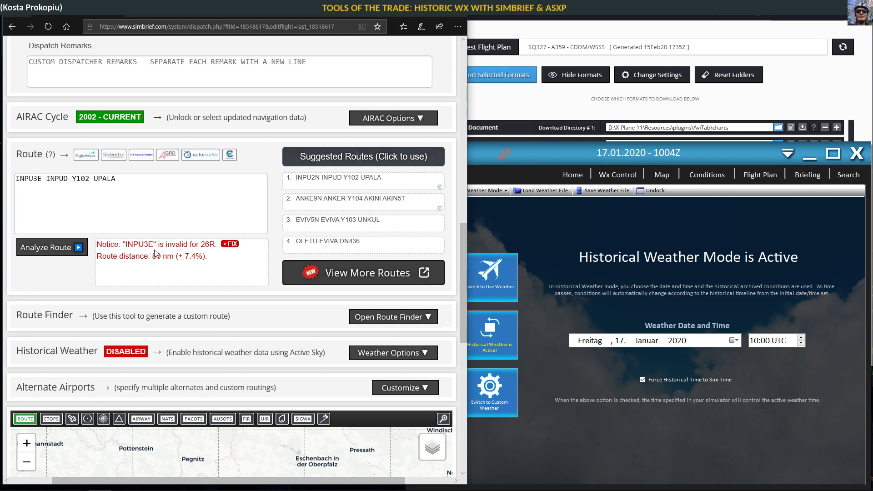
{"action": "left_click", "coordinate": [37, 249]}
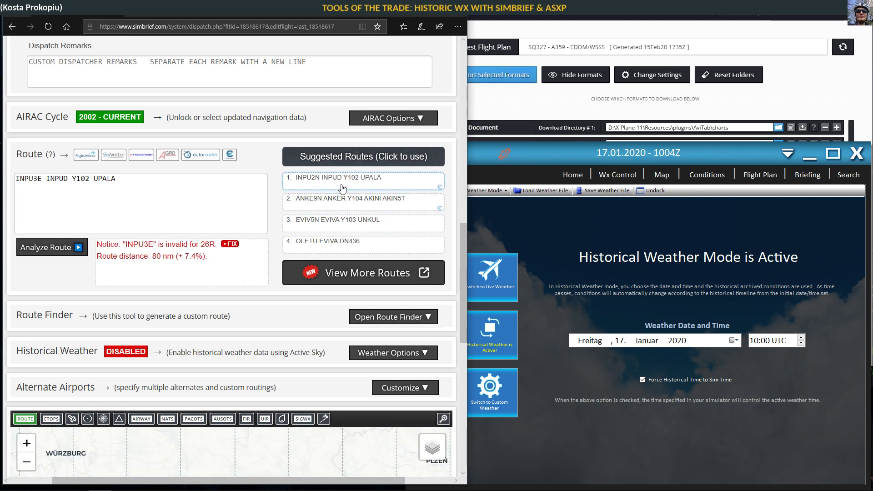
{"action": "left_click", "coordinate": [302, 184]}
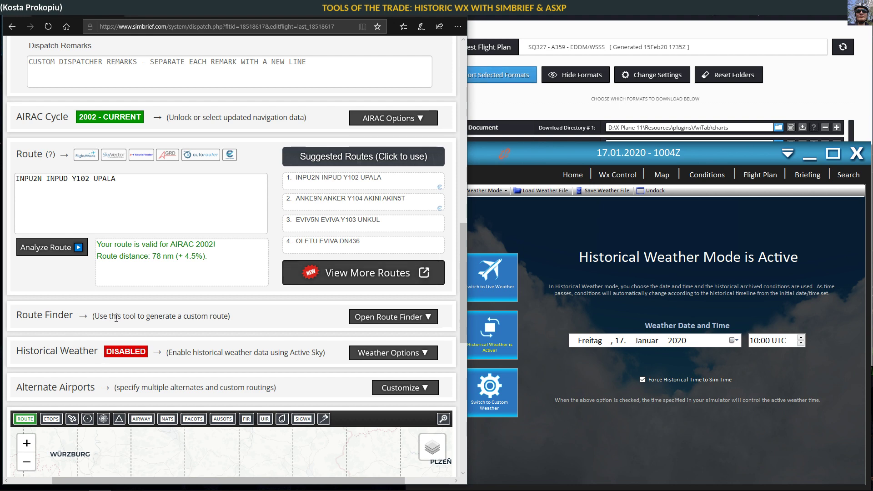
{"action": "left_click", "coordinate": [534, 17]}
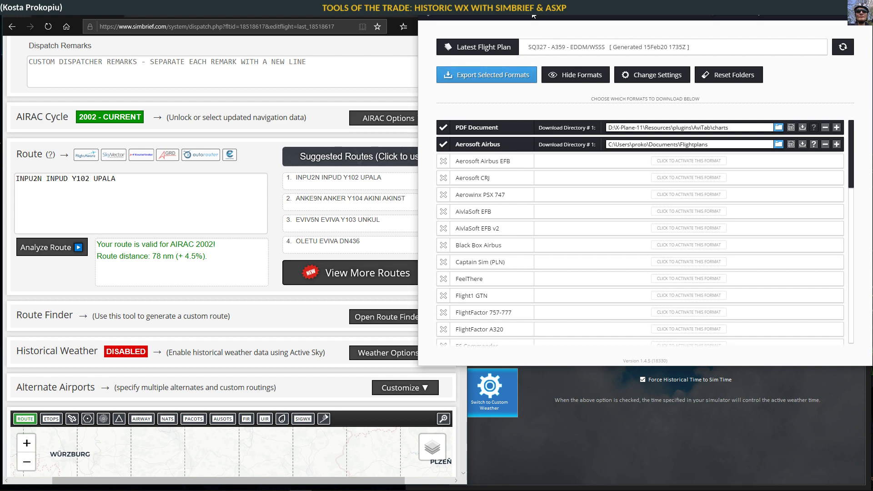
Step: Scroll back to the top of the dispatch page and bring the SimBrief browser to the front
{"action": "scroll", "coordinate": [129, 253], "scroll_direction": "up", "scroll_amount": 10}
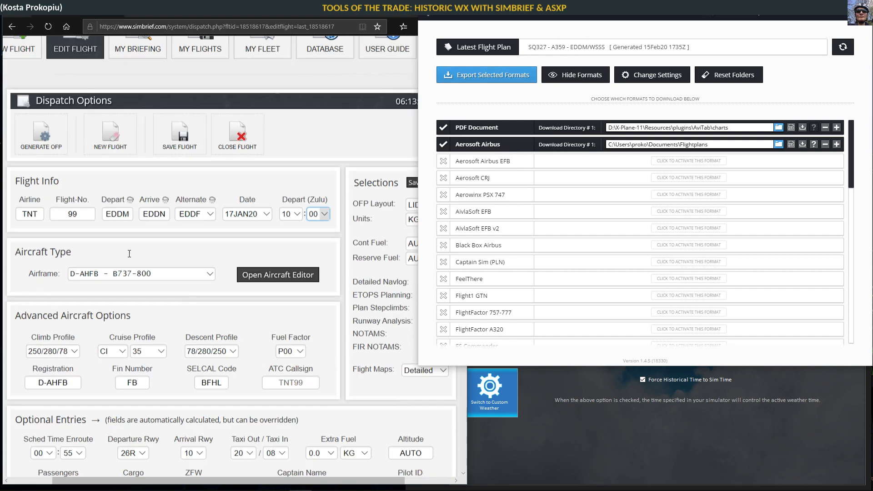
{"action": "scroll", "coordinate": [129, 254], "scroll_direction": "up", "scroll_amount": 4}
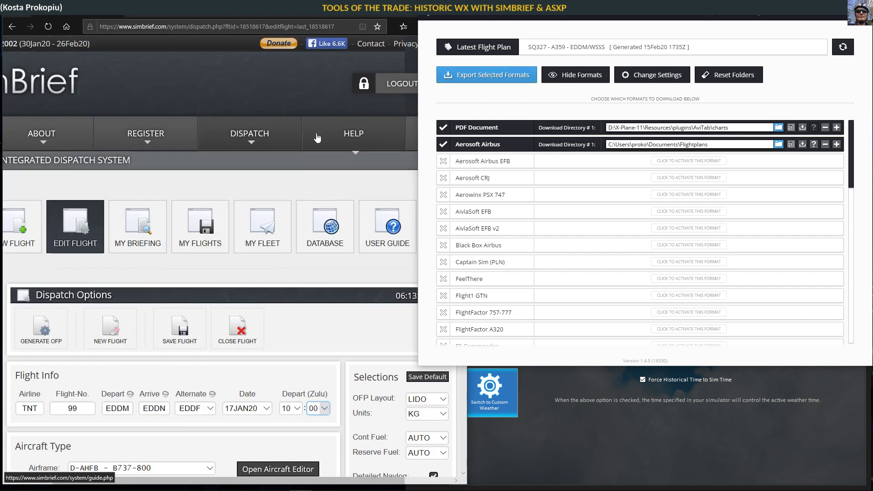
{"action": "mouse_move", "coordinate": [298, 133]}
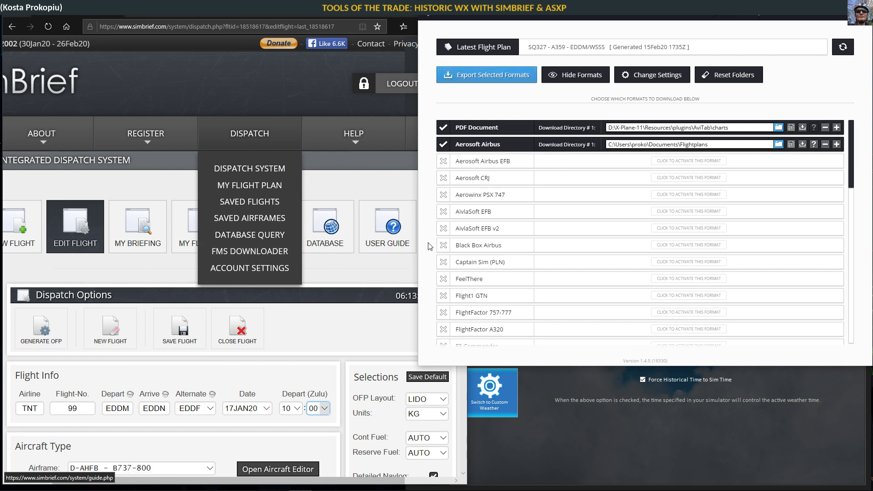
{"action": "left_click", "coordinate": [263, 79]}
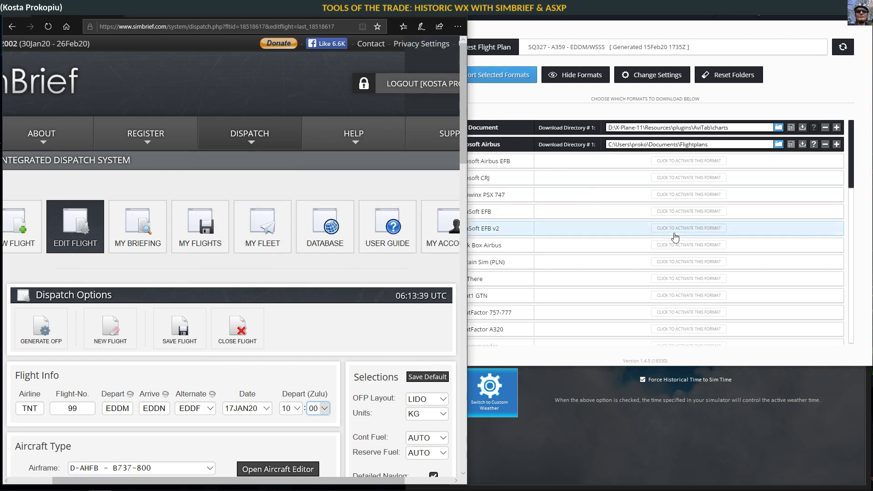
Step: Bring SimBrief Downloader forward and review its enabled formats: PDF, Aerosoft Airbus, FSX/P3D, X-Plane 11
{"action": "left_click", "coordinate": [587, 21]}
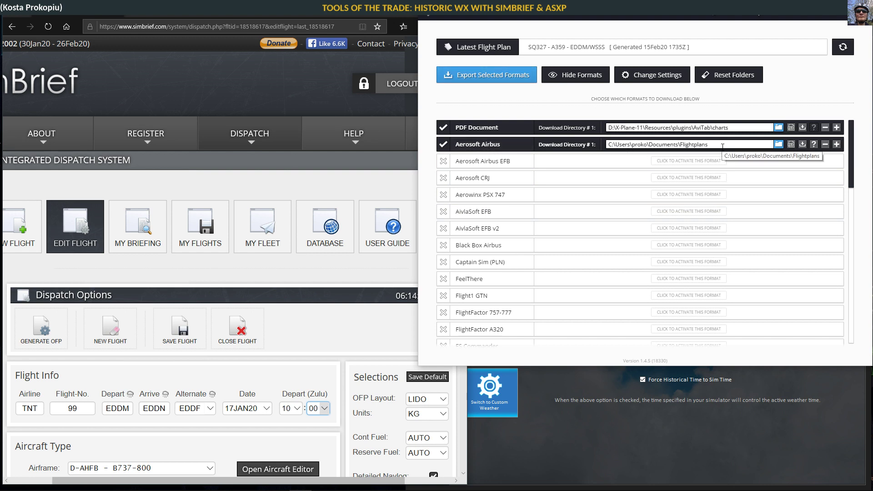
{"action": "scroll", "coordinate": [605, 223], "scroll_direction": "down", "scroll_amount": 2}
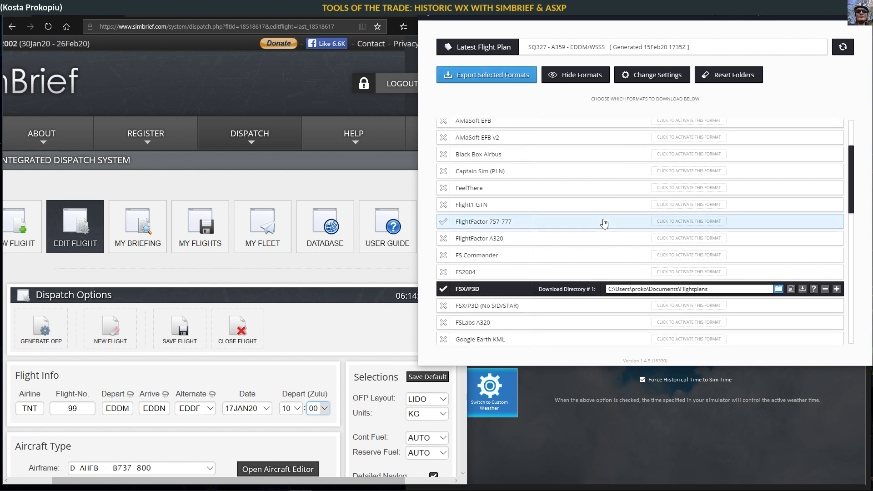
{"action": "scroll", "coordinate": [604, 222], "scroll_direction": "down", "scroll_amount": 1}
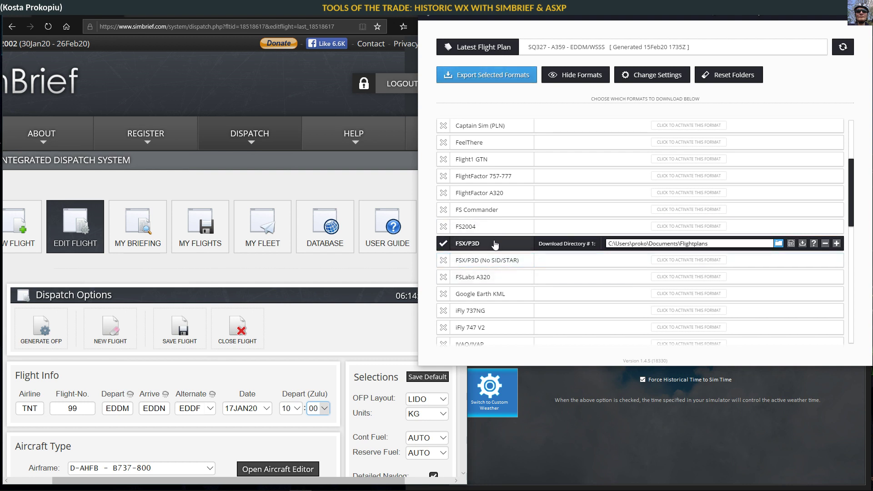
{"action": "scroll", "coordinate": [492, 248], "scroll_direction": "down", "scroll_amount": 5}
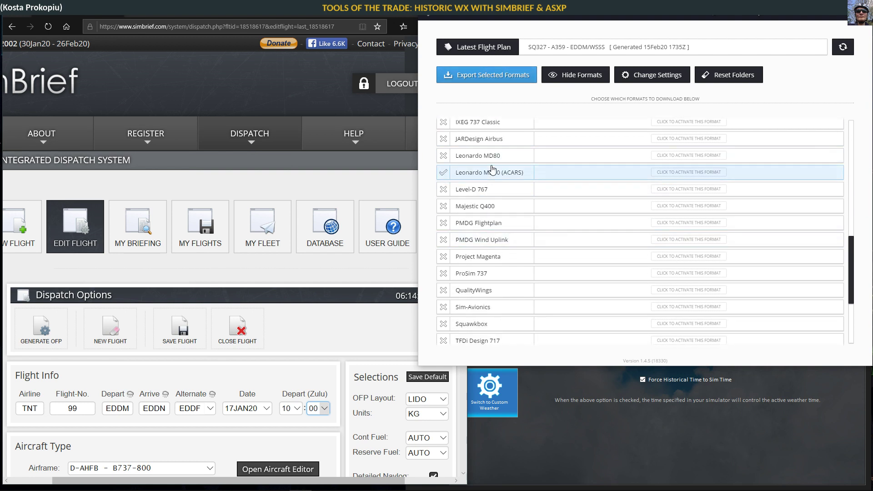
{"action": "scroll", "coordinate": [511, 263], "scroll_direction": "down", "scroll_amount": 1}
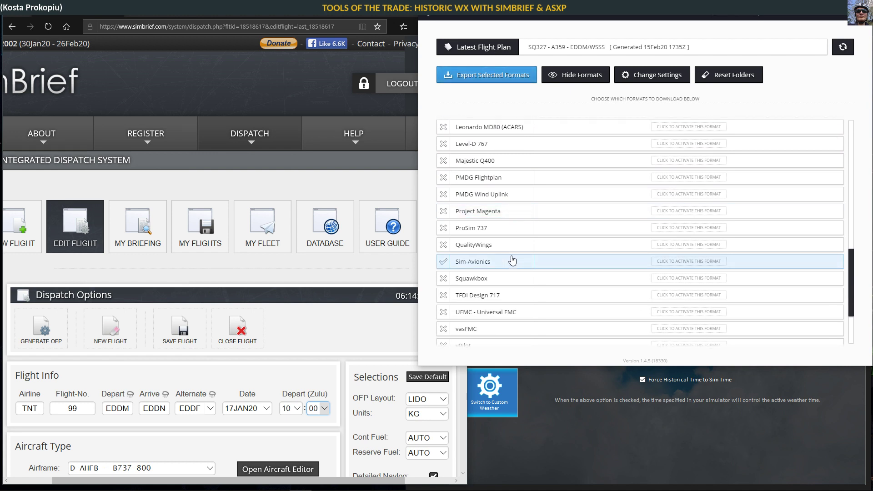
{"action": "scroll", "coordinate": [511, 263], "scroll_direction": "down", "scroll_amount": 2}
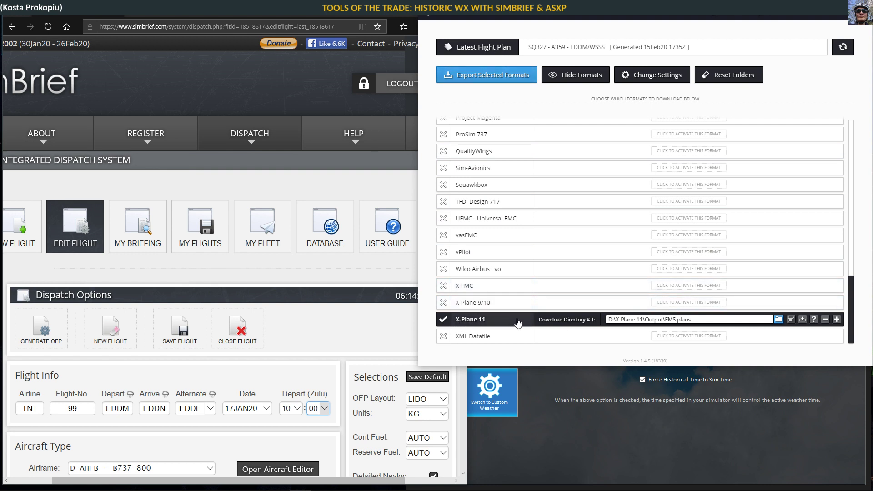
{"action": "scroll", "coordinate": [504, 280], "scroll_direction": "up", "scroll_amount": 5}
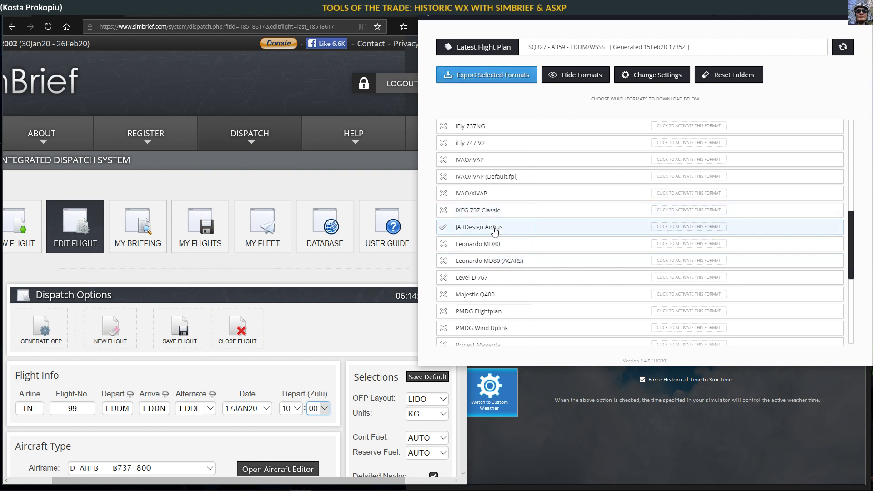
{"action": "scroll", "coordinate": [494, 268], "scroll_direction": "down", "scroll_amount": 5}
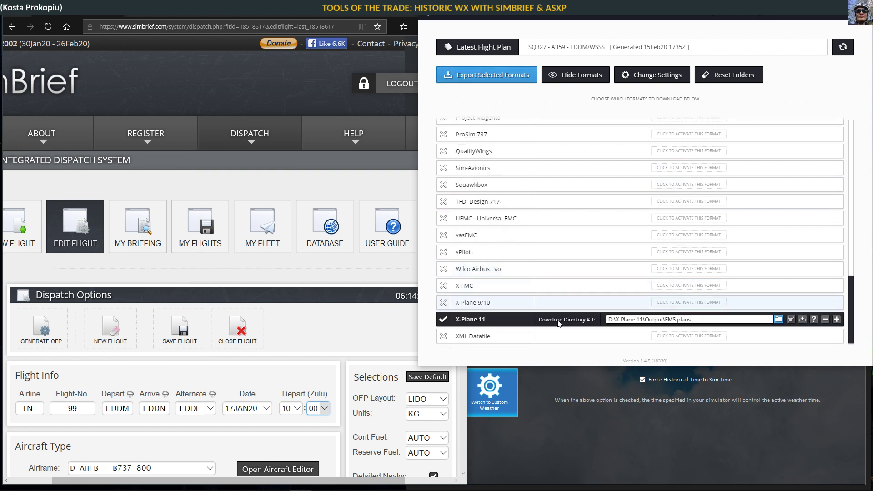
{"action": "scroll", "coordinate": [550, 308], "scroll_direction": "up", "scroll_amount": 5}
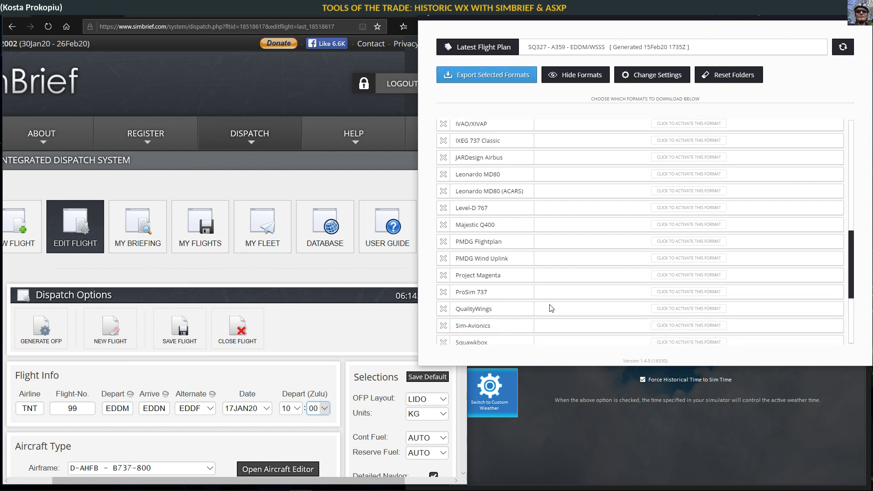
{"action": "scroll", "coordinate": [542, 308], "scroll_direction": "up", "scroll_amount": 3}
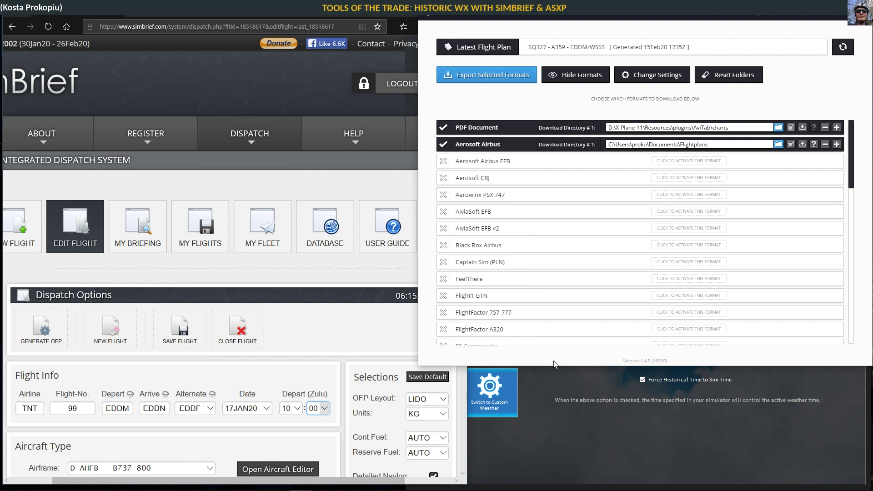
Step: Back on the dispatch page, expand Historical Weather options and open the weather-source list
{"action": "left_click", "coordinate": [572, 384]}
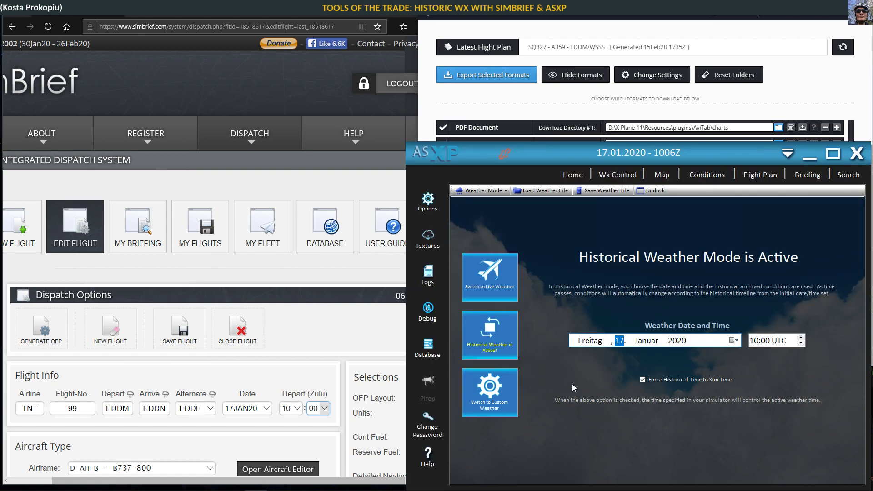
{"action": "left_click", "coordinate": [266, 287]}
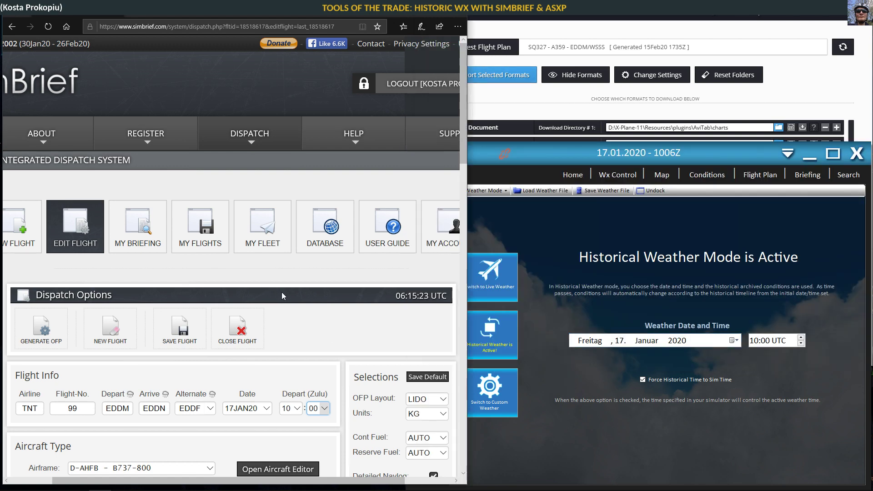
{"action": "scroll", "coordinate": [282, 292], "scroll_direction": "down", "scroll_amount": 10}
{"action": "scroll", "coordinate": [178, 300], "scroll_direction": "down", "scroll_amount": 4}
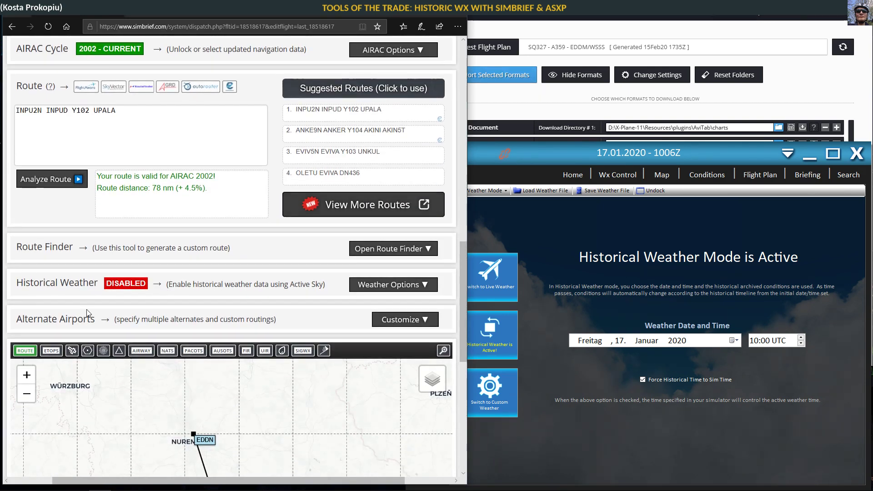
{"action": "left_click", "coordinate": [366, 286]}
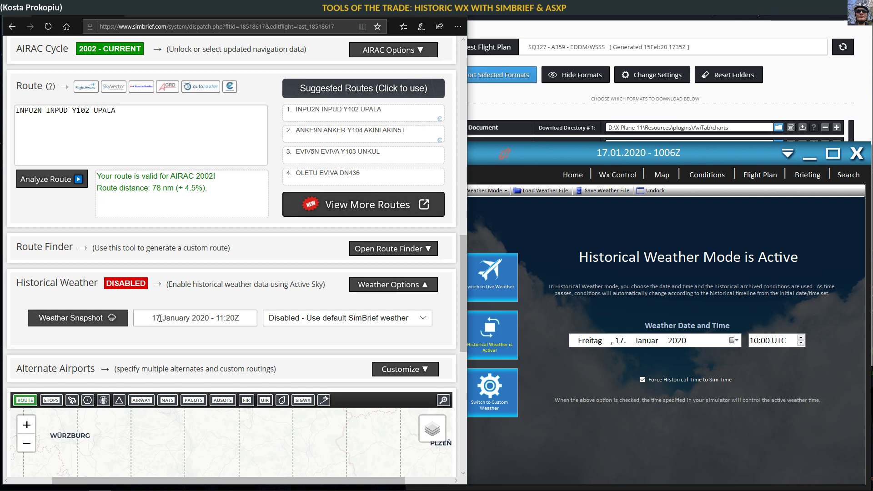
{"action": "left_click", "coordinate": [289, 318]}
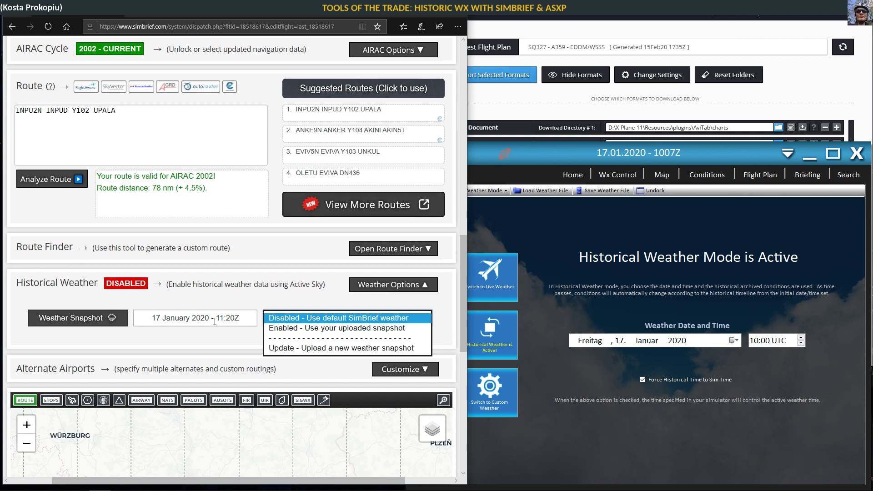
Step: Advance the ASXP weather day to 18 January 2020 and choose 'Update - Upload a new weather snapshot'
{"action": "left_click", "coordinate": [623, 342]}
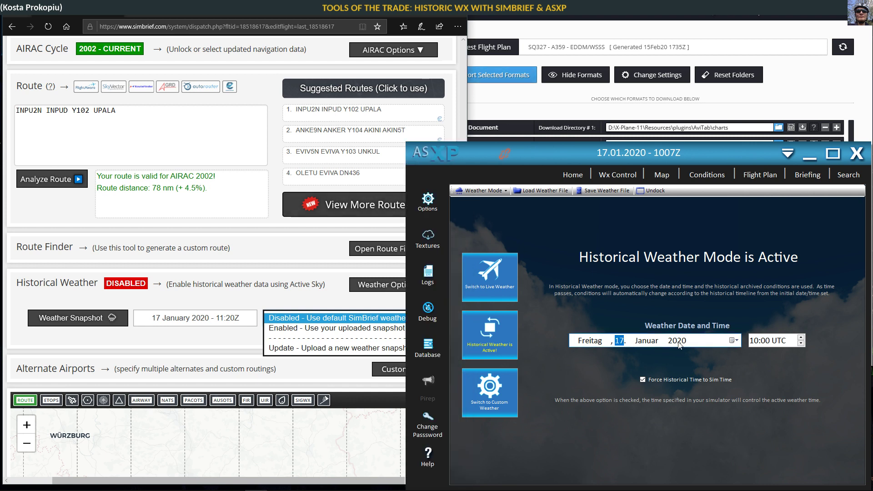
{"action": "key", "text": "Up"}
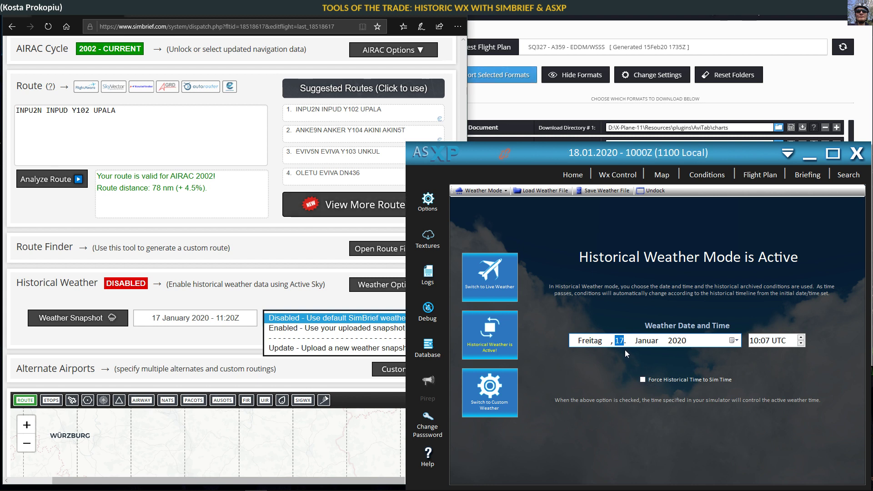
{"action": "key", "text": "Up"}
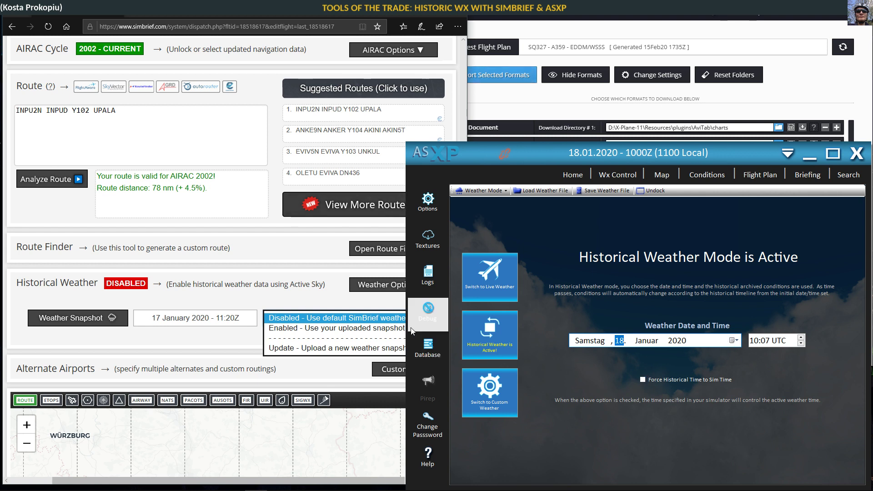
{"action": "left_click", "coordinate": [333, 349]}
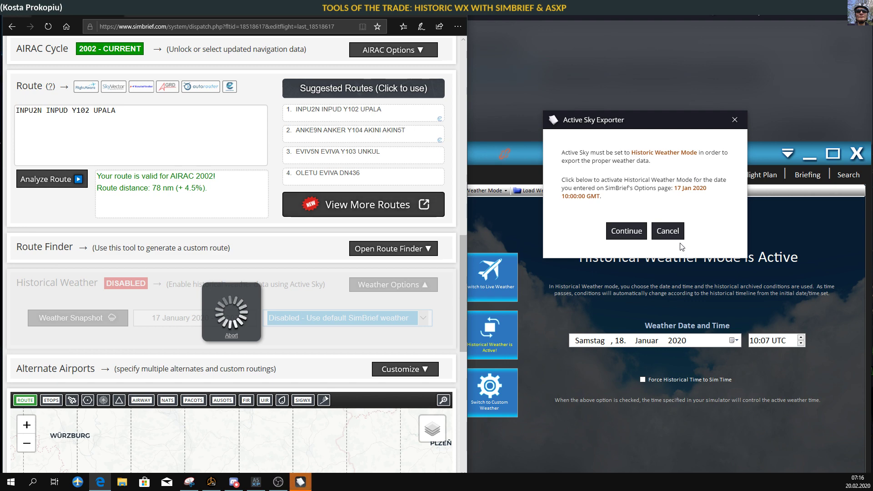
Step: Cancel the exporter prompt and set Active Sky XP's weather date to 18 January 2020
{"action": "left_click", "coordinate": [668, 231]}
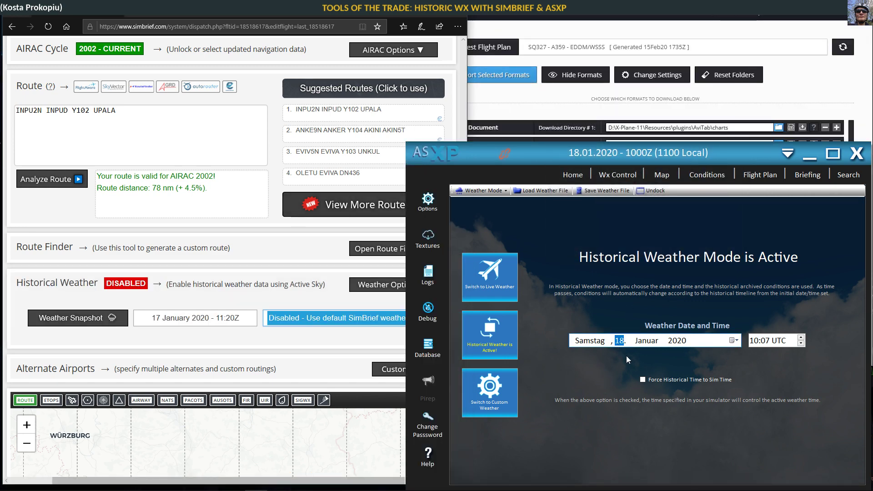
{"action": "left_click", "coordinate": [736, 341]}
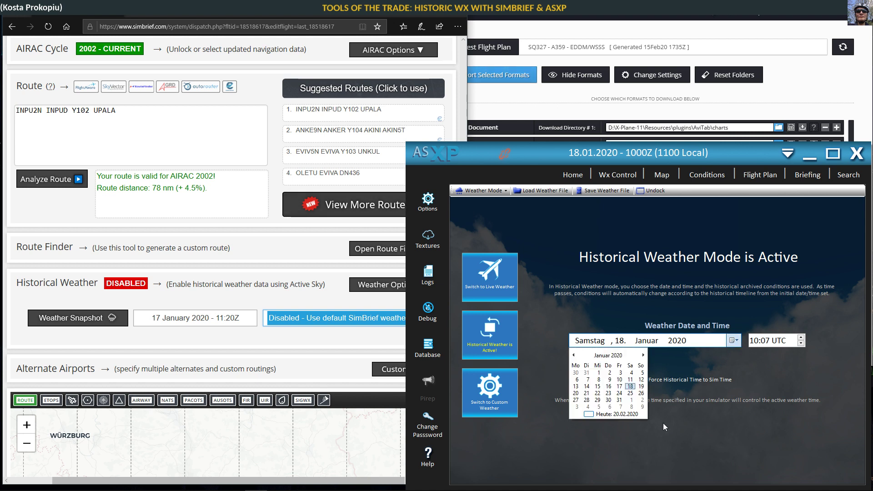
{"action": "left_click", "coordinate": [630, 387]}
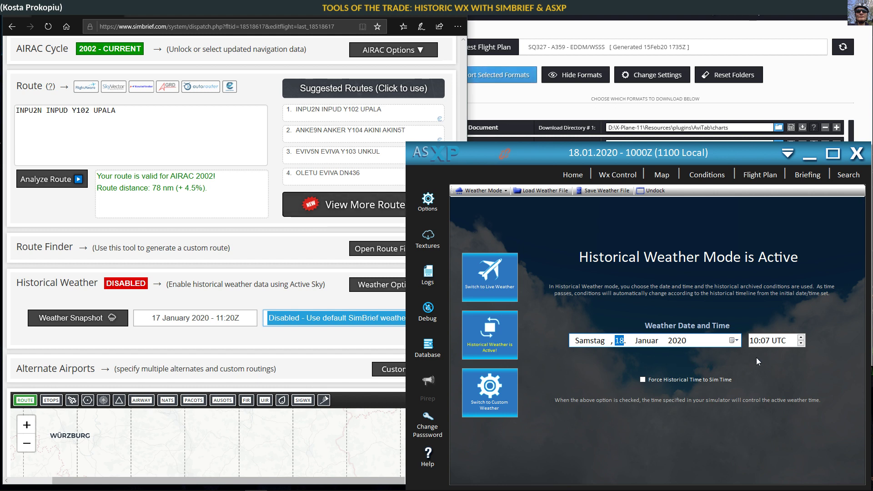
Step: Request a new weather snapshot upload in SimBrief, then dismiss the exporter prompt
{"action": "left_click", "coordinate": [278, 326]}
{"action": "left_click", "coordinate": [285, 352]}
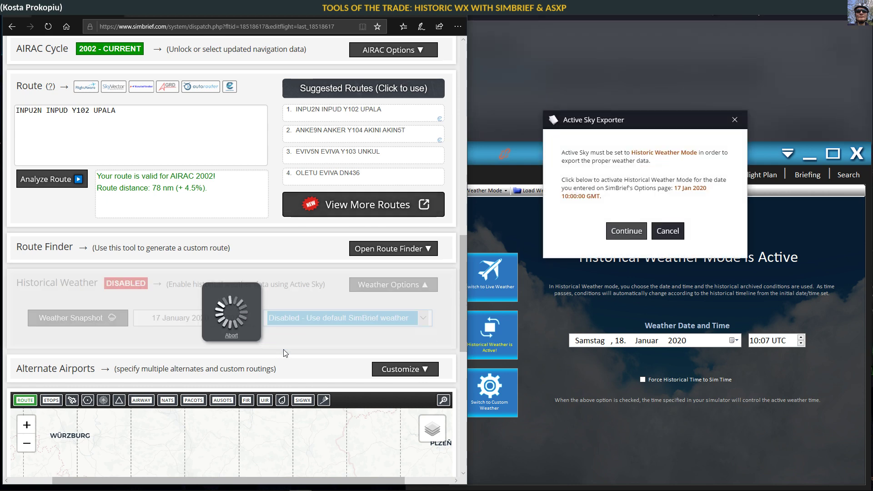
{"action": "left_click", "coordinate": [673, 231]}
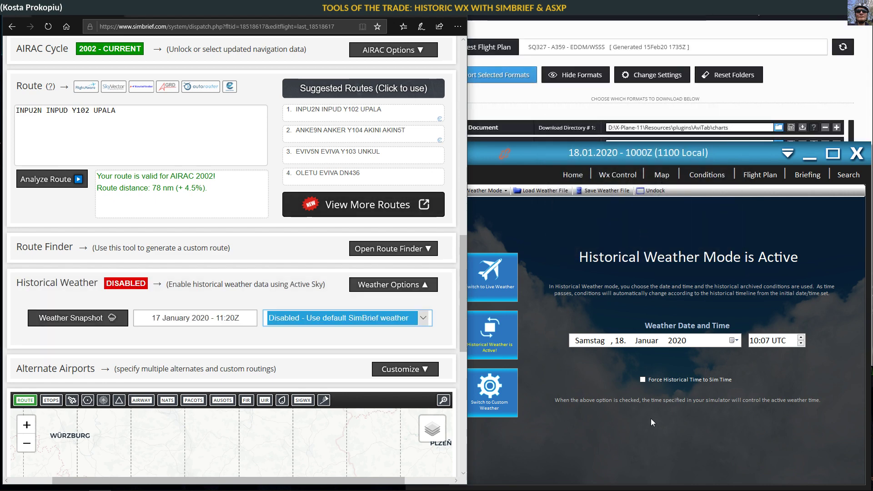
Step: Switch Active Sky to live and back to historical weather, then reset the date to 18 January 2020
{"action": "left_click", "coordinate": [502, 286]}
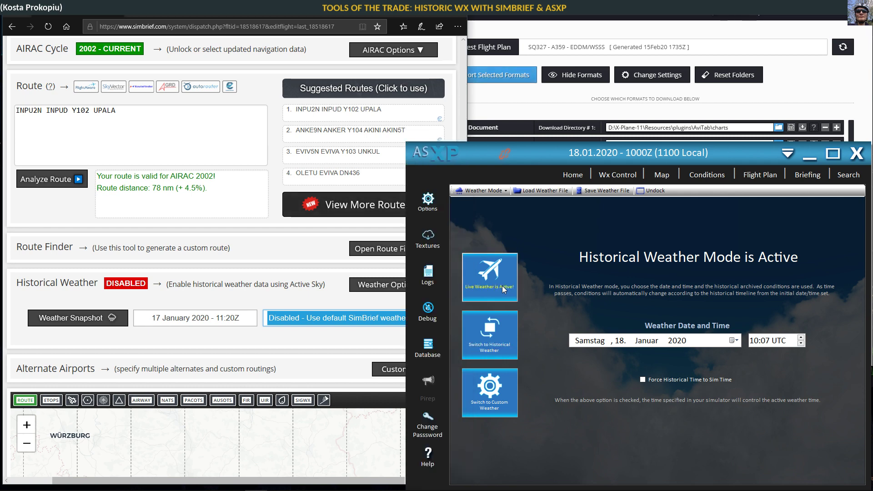
{"action": "left_click", "coordinate": [498, 333]}
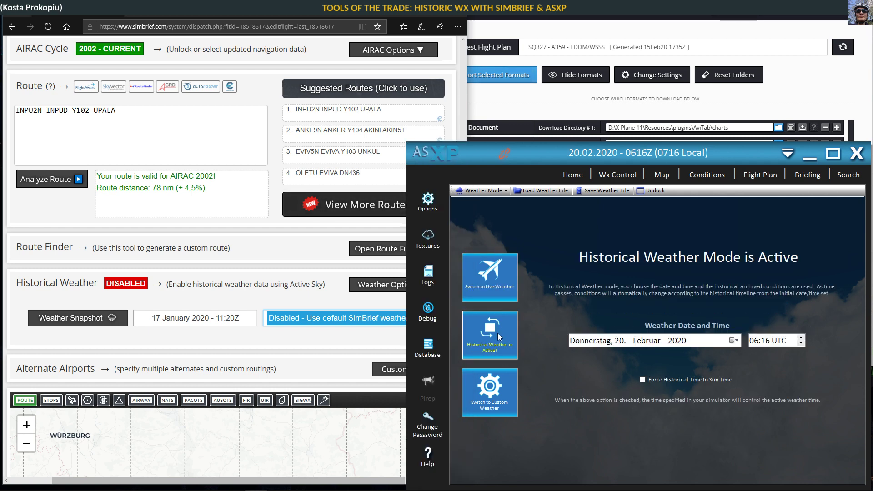
{"action": "left_click", "coordinate": [608, 342]}
{"action": "left_click", "coordinate": [735, 341]}
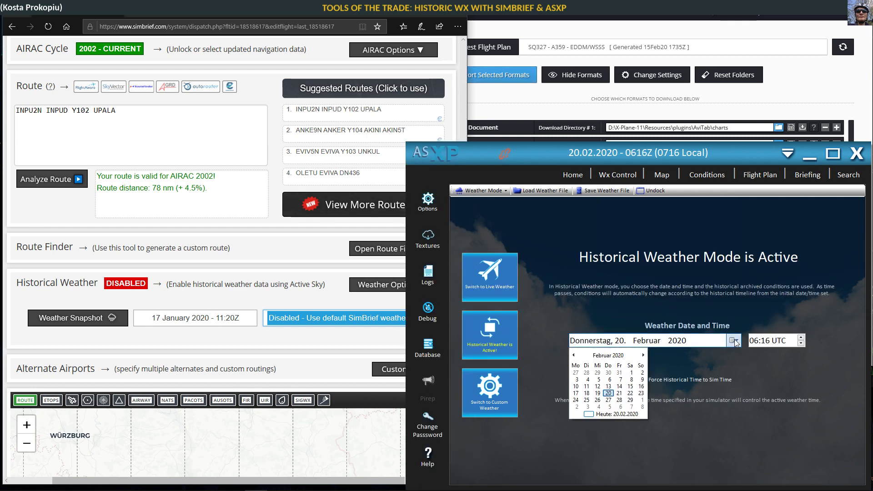
{"action": "left_click", "coordinate": [574, 355]}
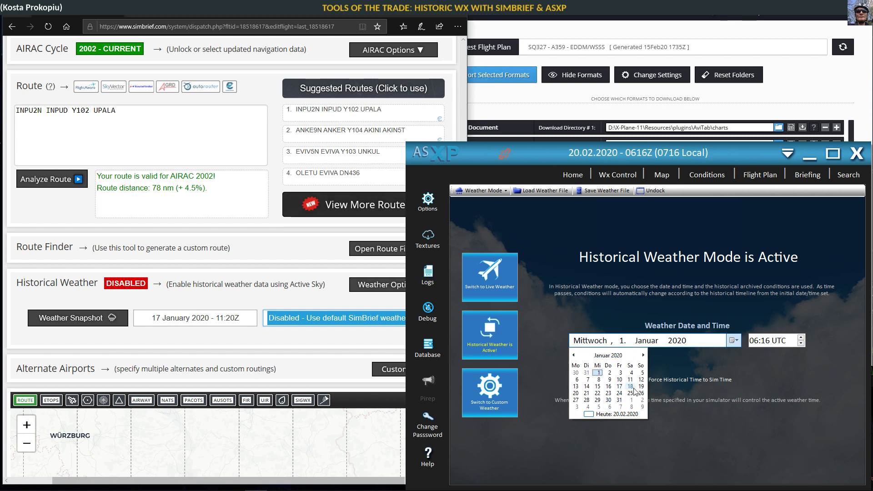
{"action": "left_click", "coordinate": [631, 387]}
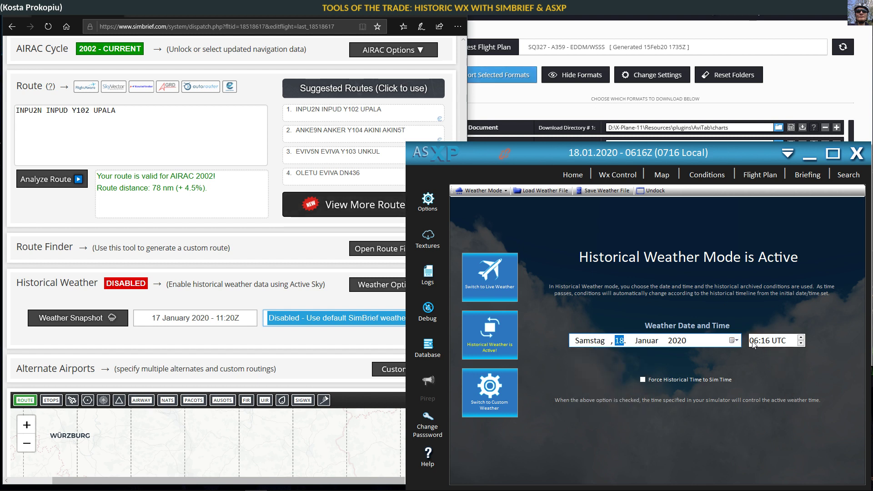
Step: Request another snapshot upload and decline the exporter's 17 Jan 2020 historic mode
{"action": "left_click", "coordinate": [318, 318]}
{"action": "left_click", "coordinate": [318, 344]}
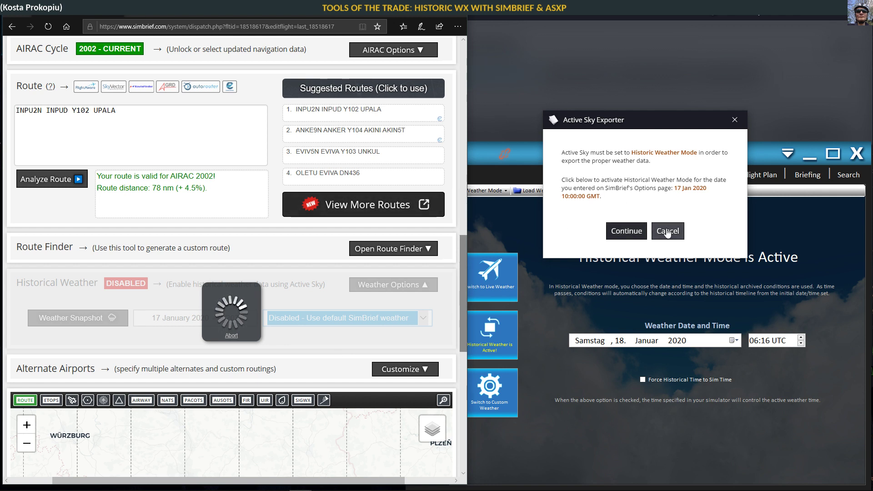
{"action": "left_click", "coordinate": [649, 344]}
{"action": "left_click", "coordinate": [617, 342]}
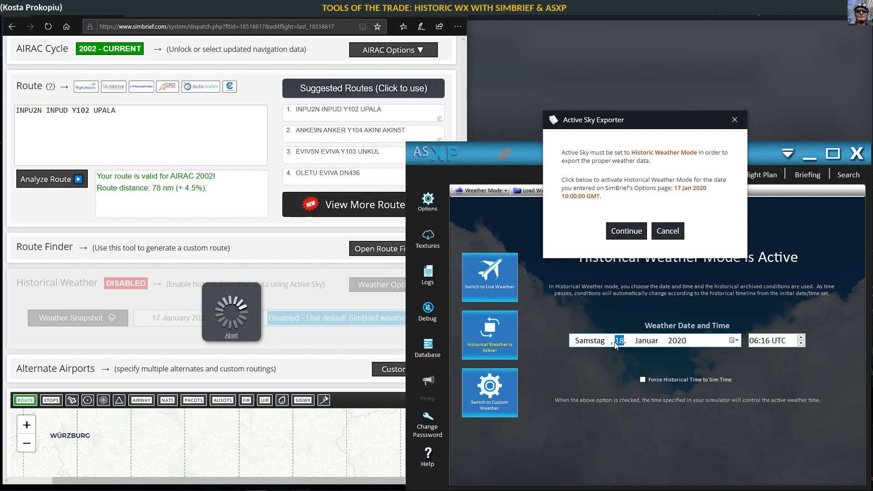
{"action": "left_click", "coordinate": [667, 232]}
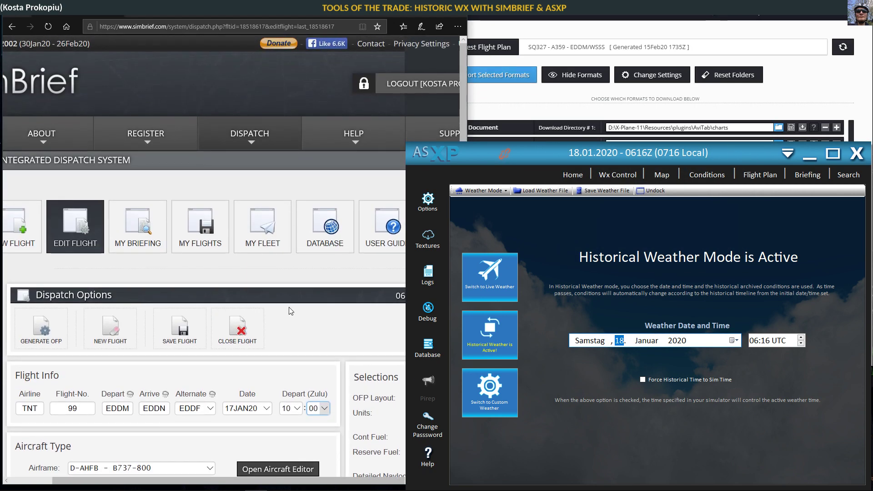
Step: Set the flight date to 18JAN20 and choose 'Update - Upload a new weather snapshot' for Historical Weather
{"action": "left_click", "coordinate": [247, 408]}
{"action": "left_click", "coordinate": [252, 416]}
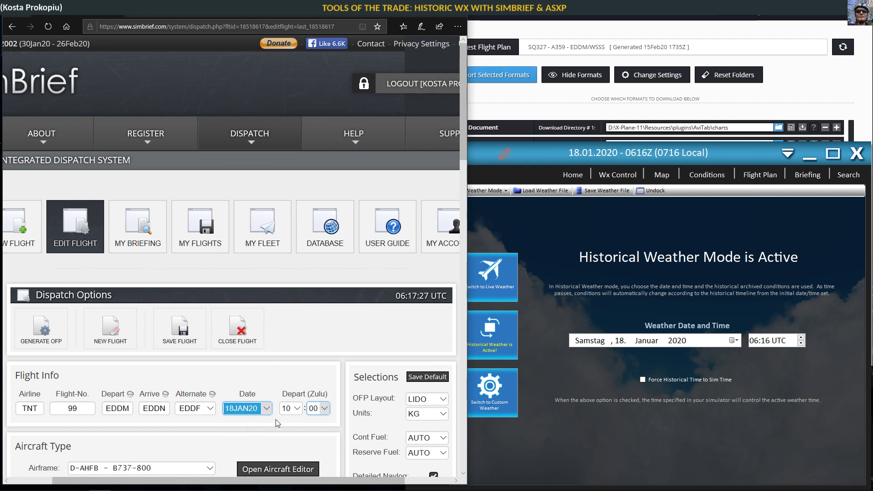
{"action": "scroll", "coordinate": [278, 423], "scroll_direction": "down", "scroll_amount": 15}
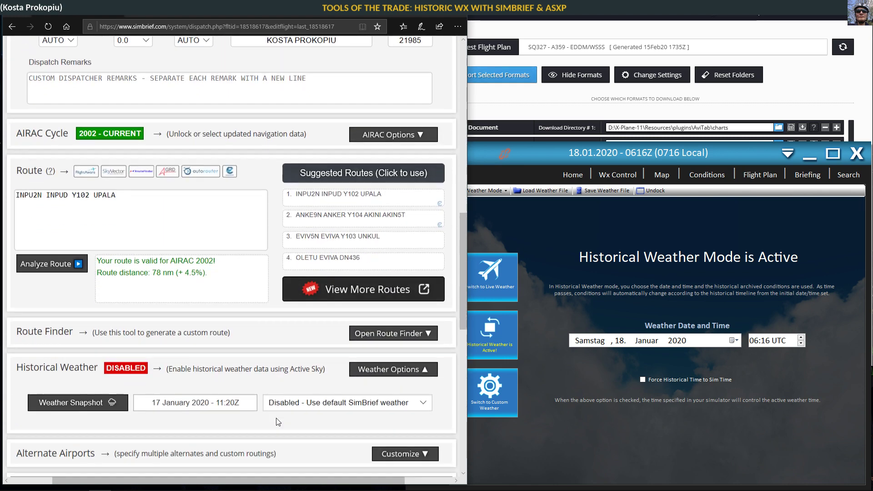
{"action": "left_click", "coordinate": [297, 384]}
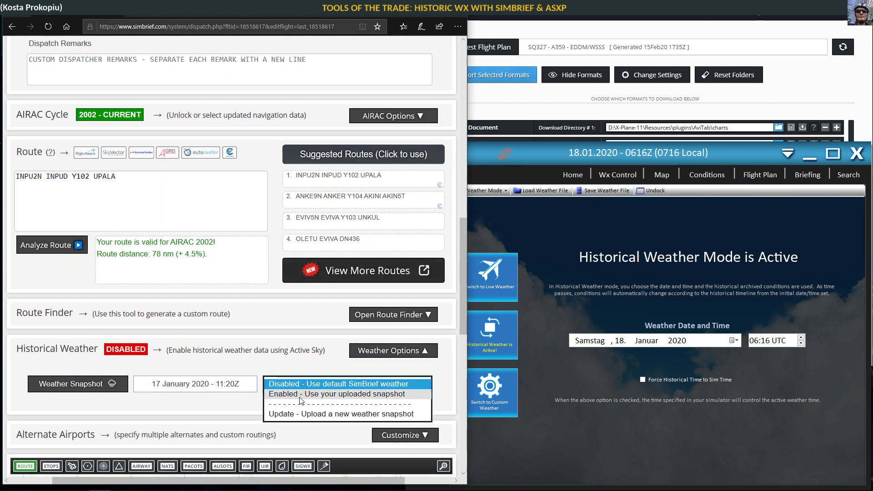
{"action": "left_click", "coordinate": [318, 414]}
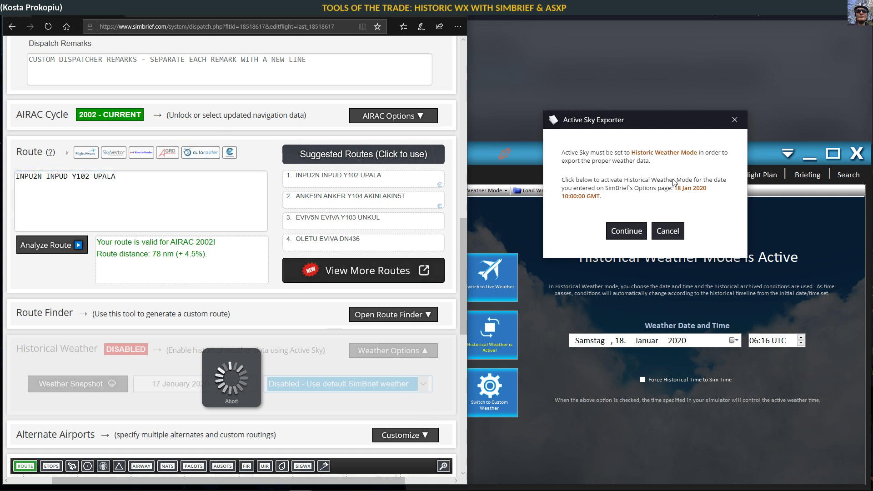
Step: Let the exporter set 18 Jan 2020 10:00Z historic mode, then confirm reselecting runways and alternates
{"action": "left_click", "coordinate": [623, 232]}
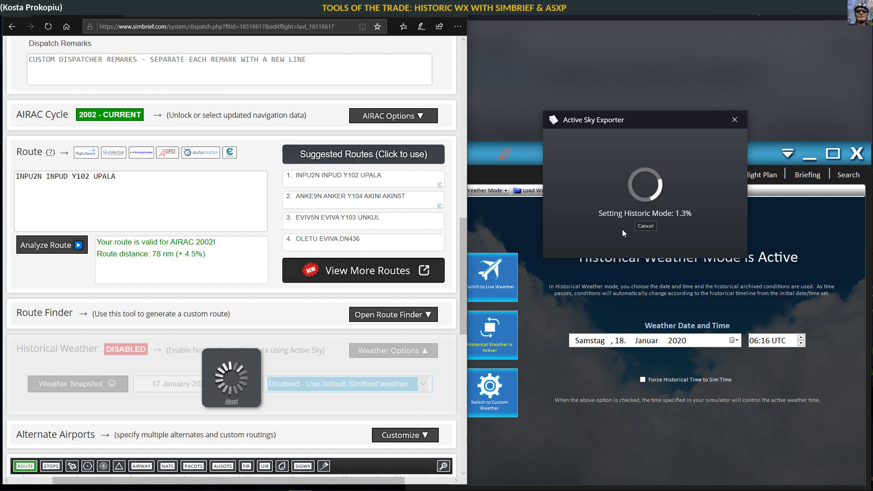
{"action": "left_click", "coordinate": [239, 192]}
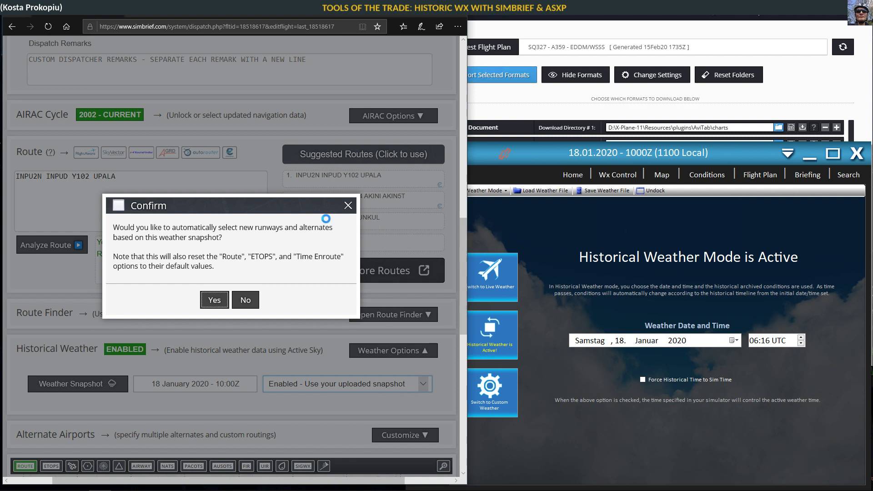
{"action": "left_click", "coordinate": [214, 302]}
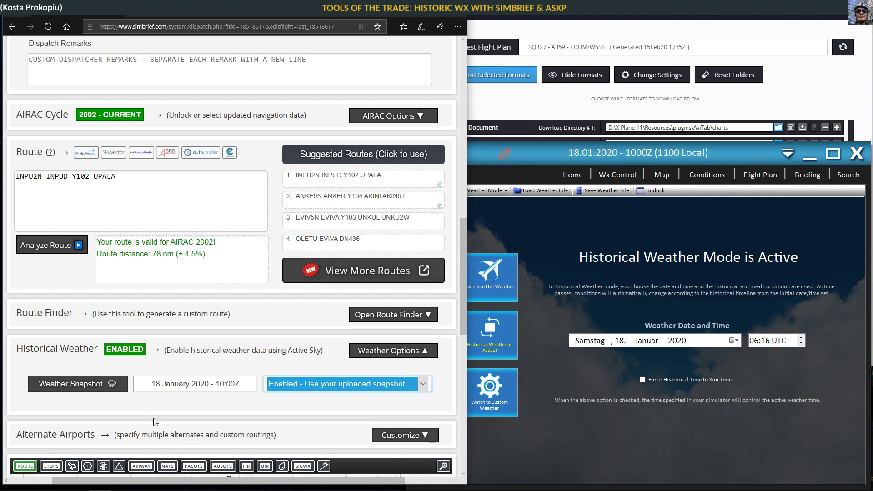
{"action": "scroll", "coordinate": [155, 422], "scroll_direction": "down", "scroll_amount": 3}
{"action": "mouse_move", "coordinate": [445, 371]}
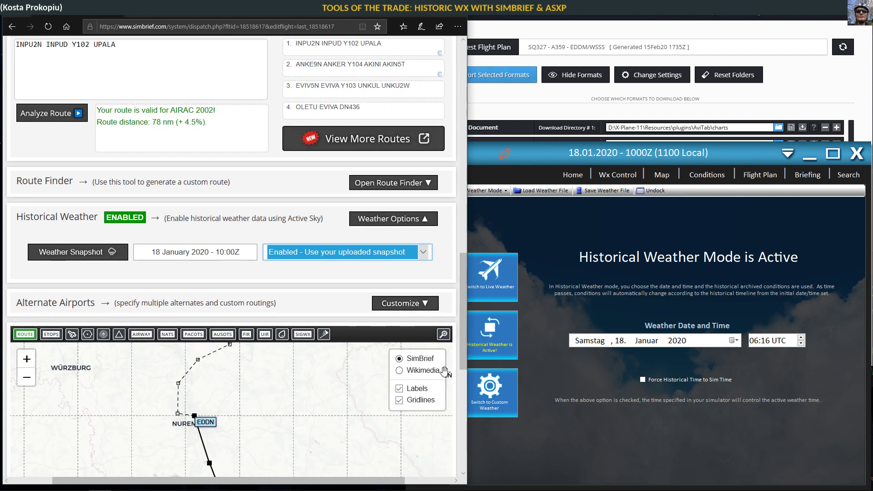
{"action": "left_click_drag", "start_coordinate": [464, 360], "coordinate": [463, 329]}
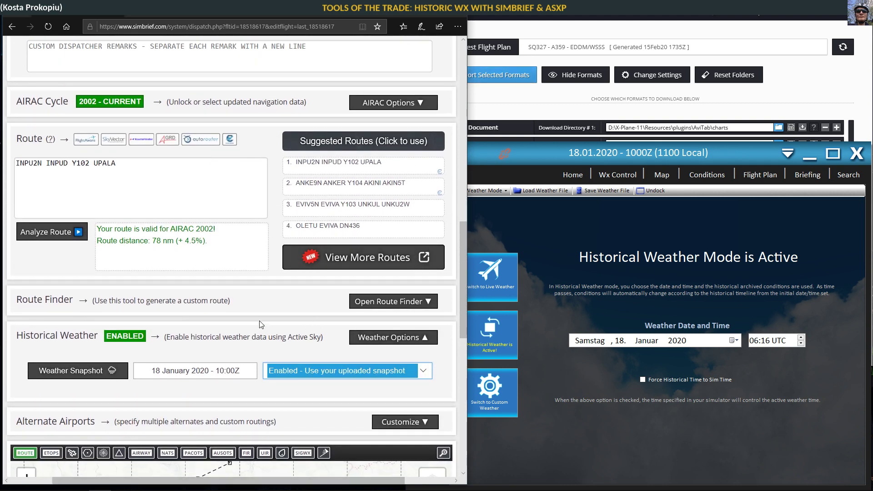
{"action": "scroll", "coordinate": [224, 315], "scroll_direction": "up", "scroll_amount": 5}
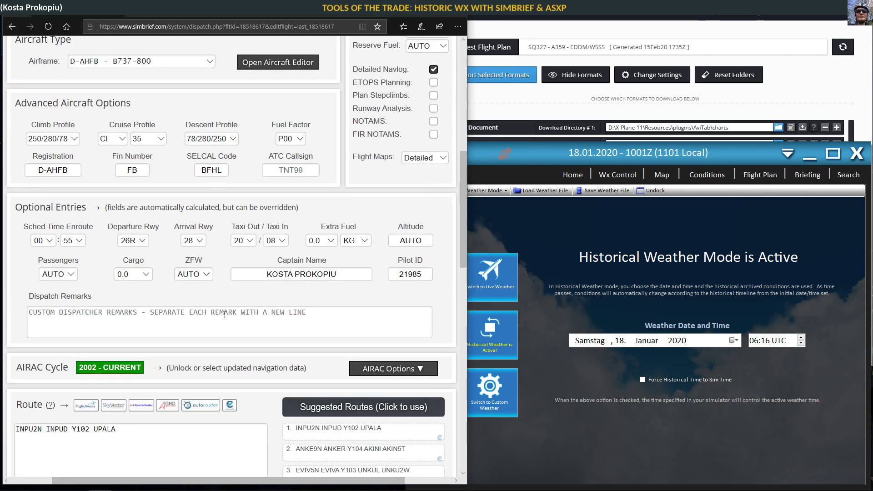
{"action": "scroll", "coordinate": [225, 315], "scroll_direction": "up", "scroll_amount": 5}
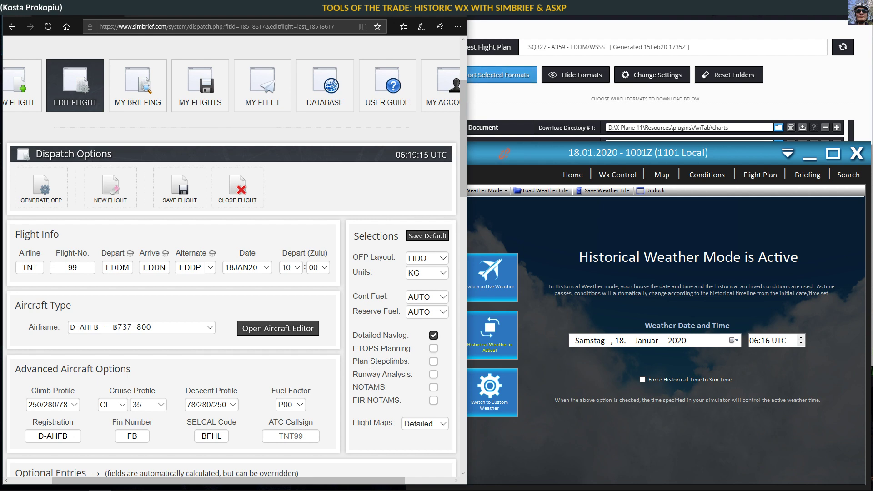
{"action": "scroll", "coordinate": [371, 364], "scroll_direction": "down", "scroll_amount": 2}
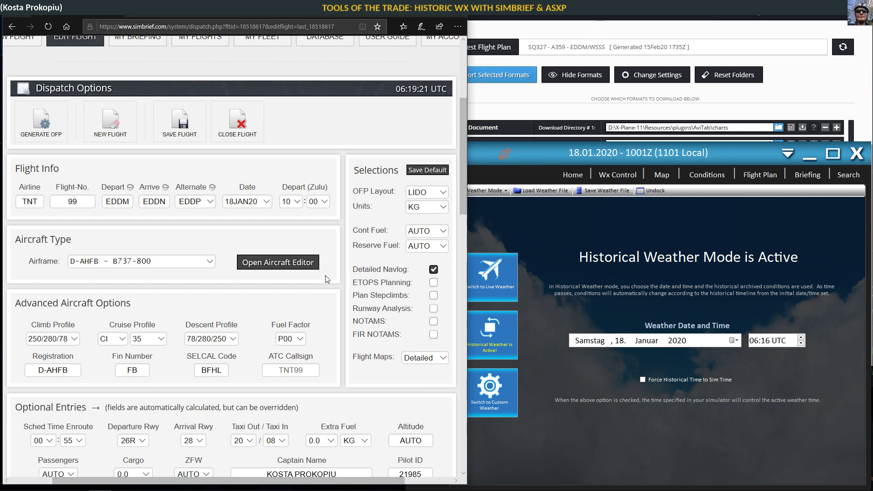
{"action": "scroll", "coordinate": [309, 276], "scroll_direction": "down", "scroll_amount": 6}
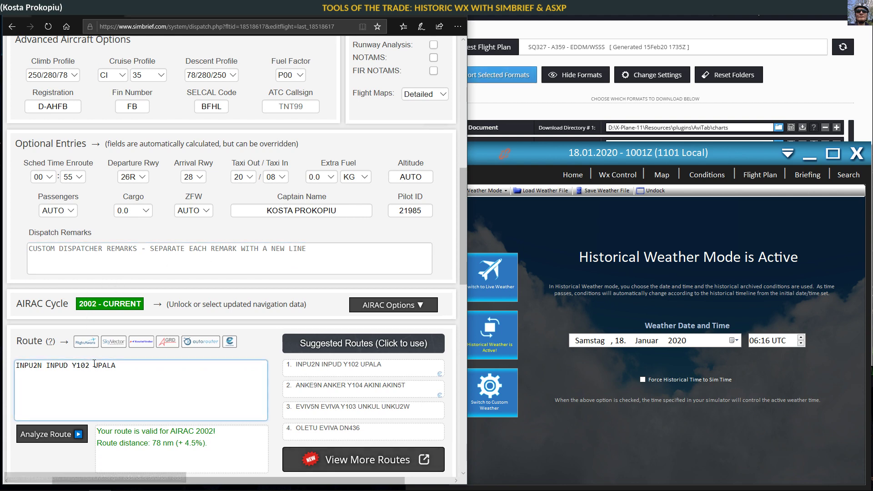
{"action": "scroll", "coordinate": [94, 363], "scroll_direction": "down", "scroll_amount": 3}
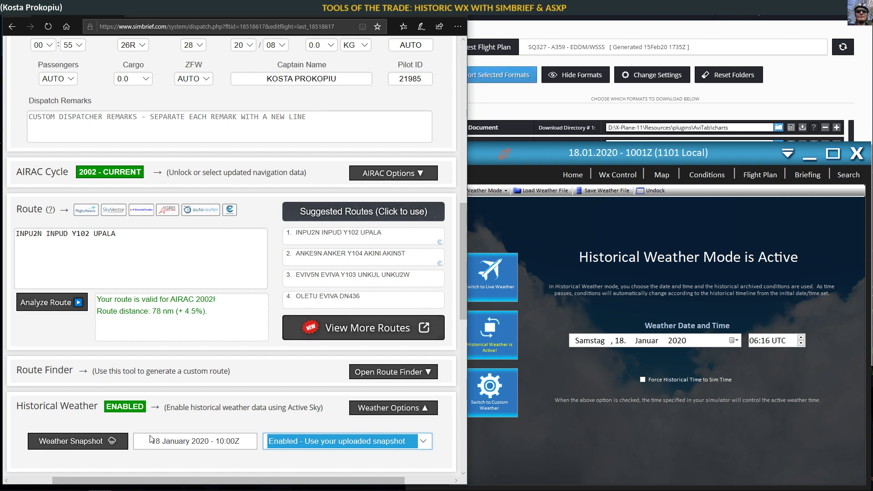
{"action": "scroll", "coordinate": [245, 430], "scroll_direction": "down", "scroll_amount": 3}
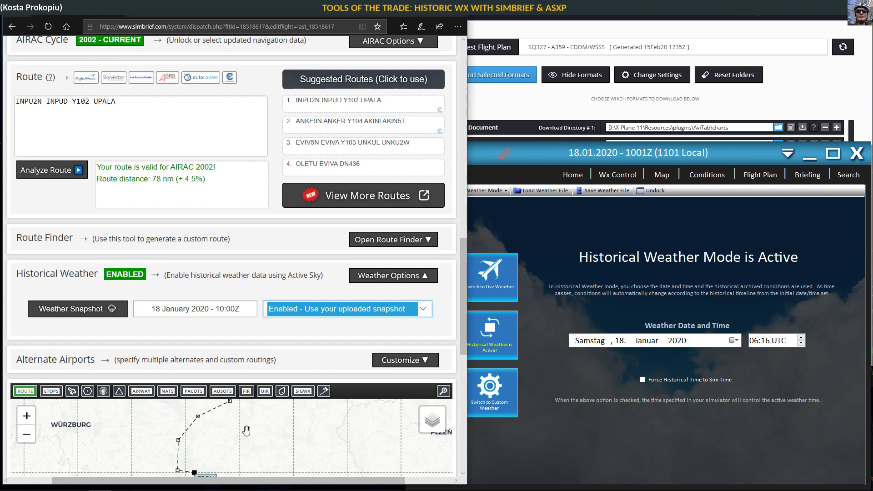
{"action": "left_click", "coordinate": [423, 309]}
{"action": "left_click", "coordinate": [322, 295]}
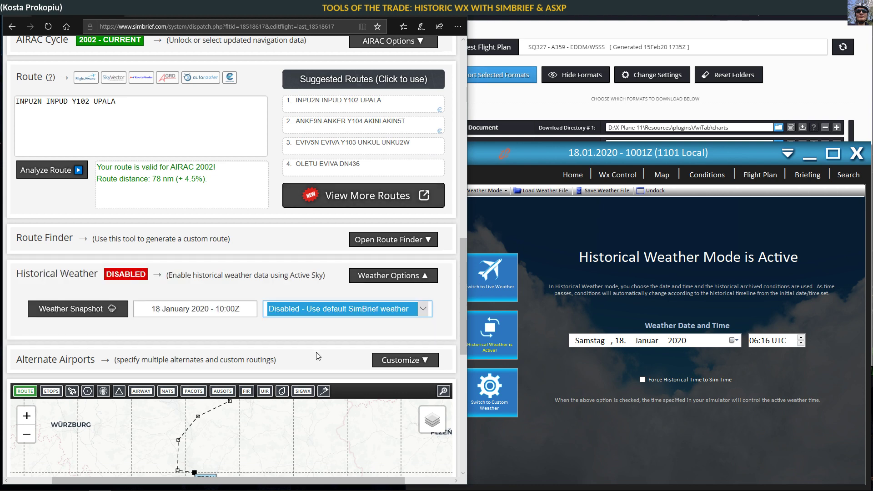
{"action": "left_click", "coordinate": [384, 314]}
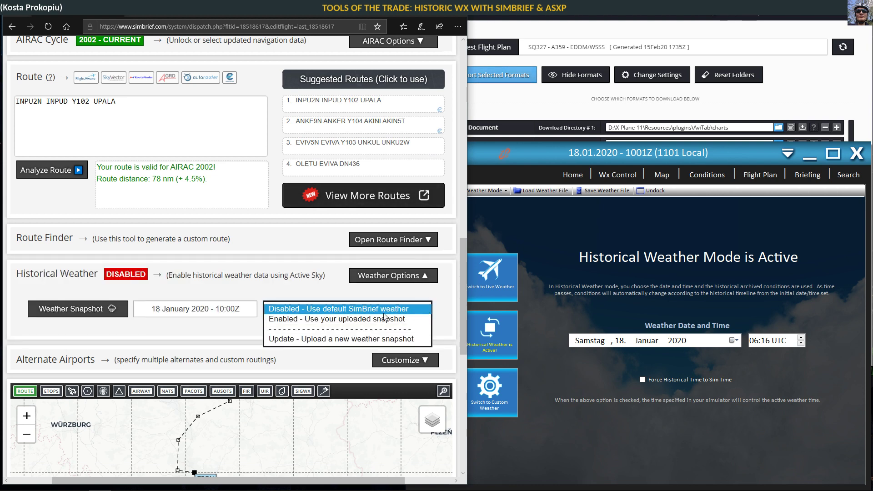
{"action": "left_click", "coordinate": [323, 318]}
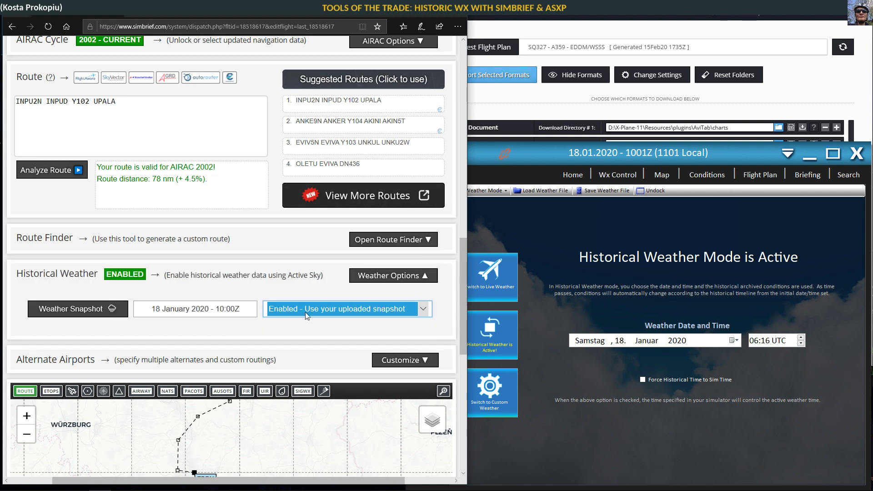
{"action": "left_click", "coordinate": [423, 309]}
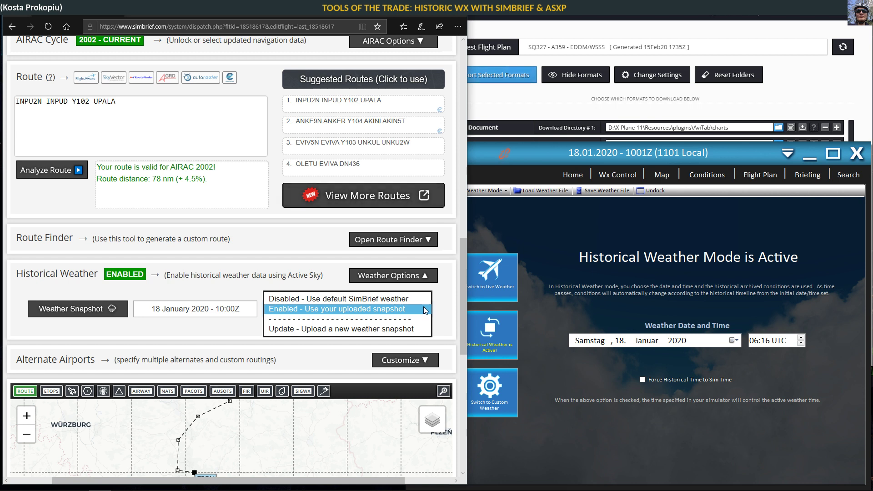
{"action": "left_click", "coordinate": [425, 310]}
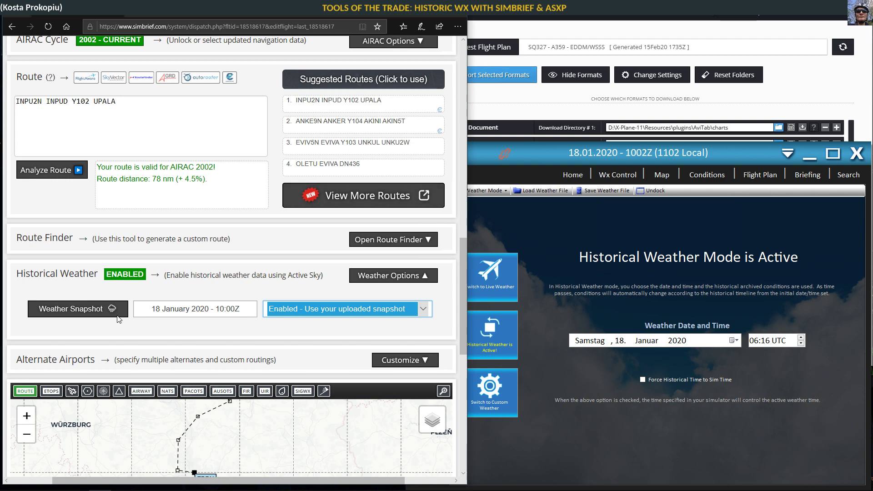
{"action": "scroll", "coordinate": [124, 212], "scroll_direction": "up", "scroll_amount": 15}
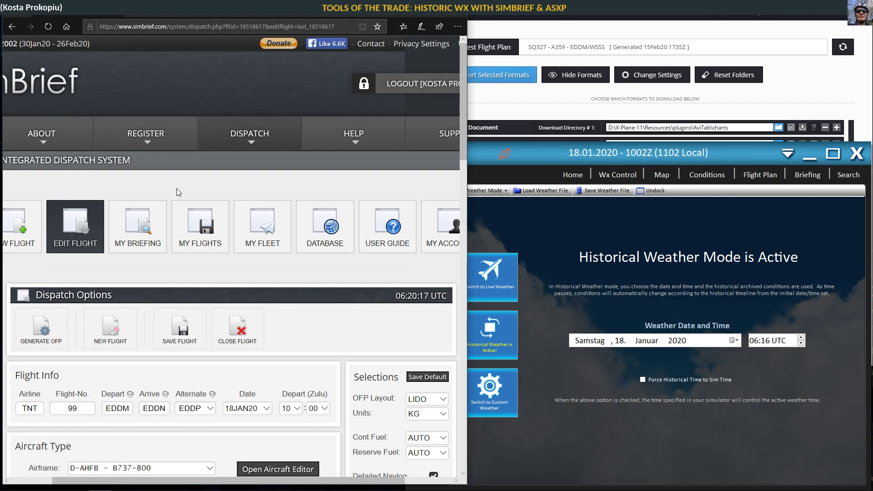